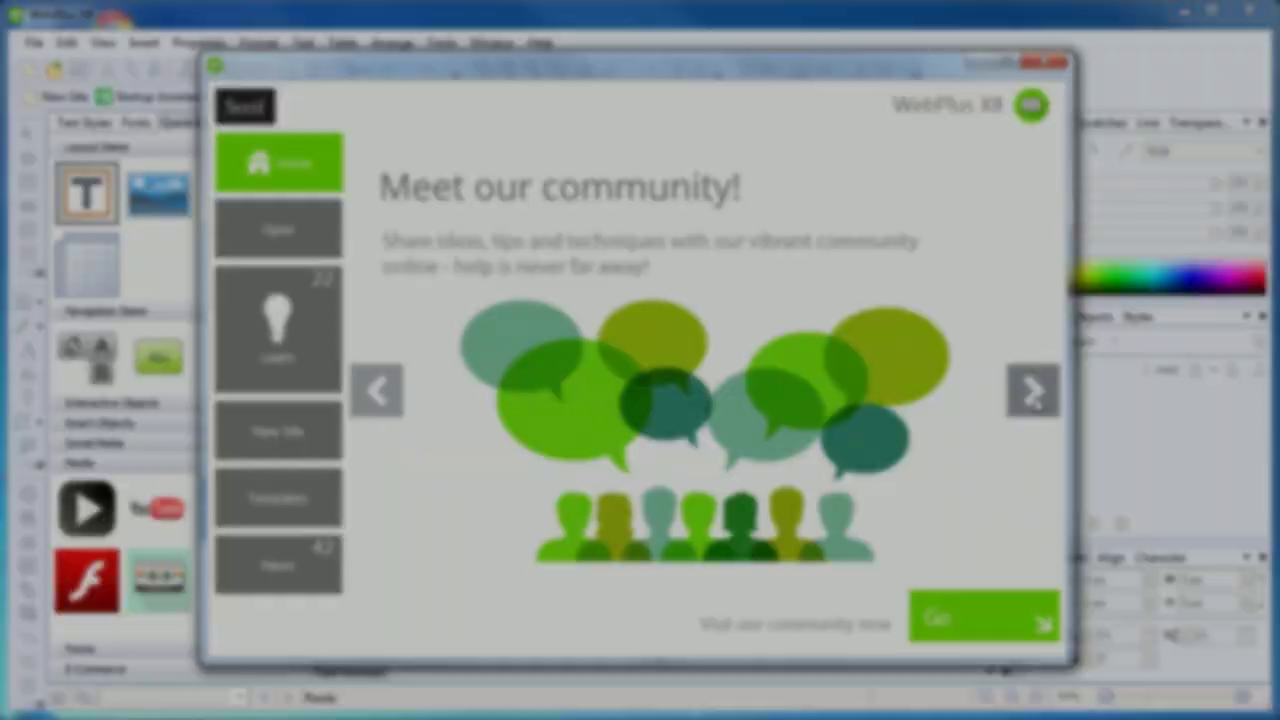
# Step: Create a new site (Site8) from the Kitsch template in the template gallery
pyautogui.click(319, 490)
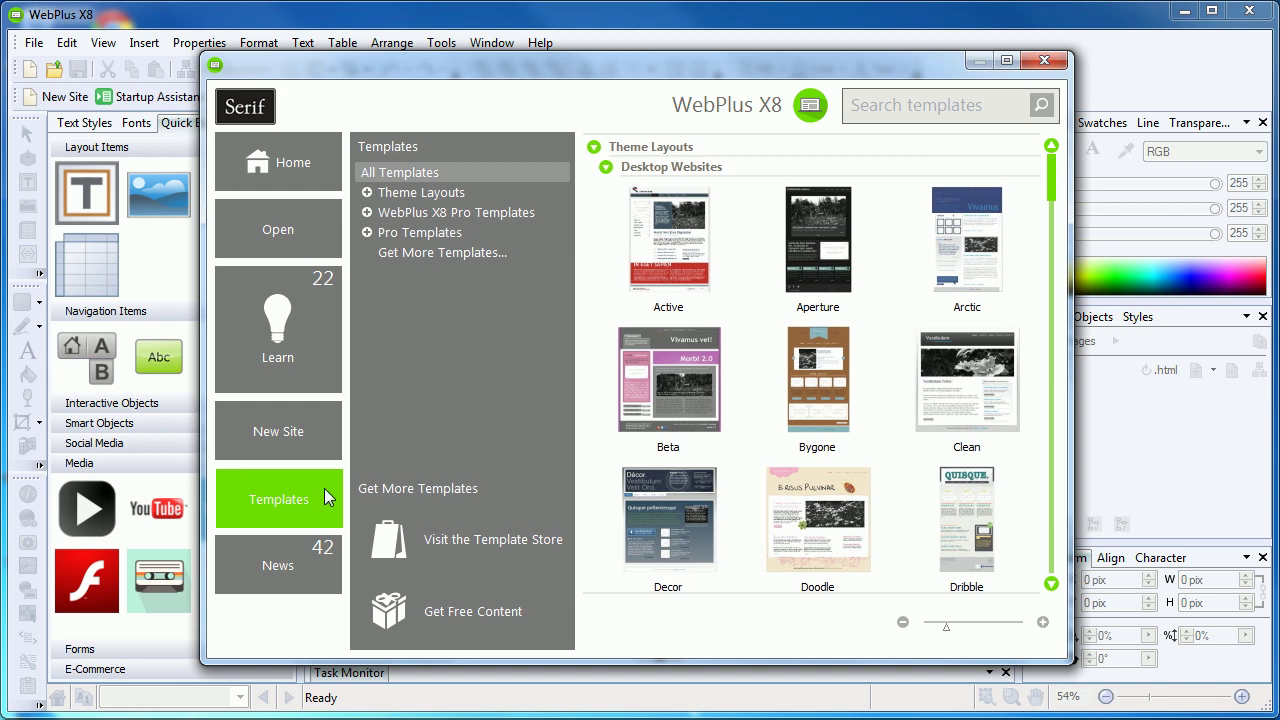
pyautogui.moveTo(1051, 172); pyautogui.dragTo(1057, 229)
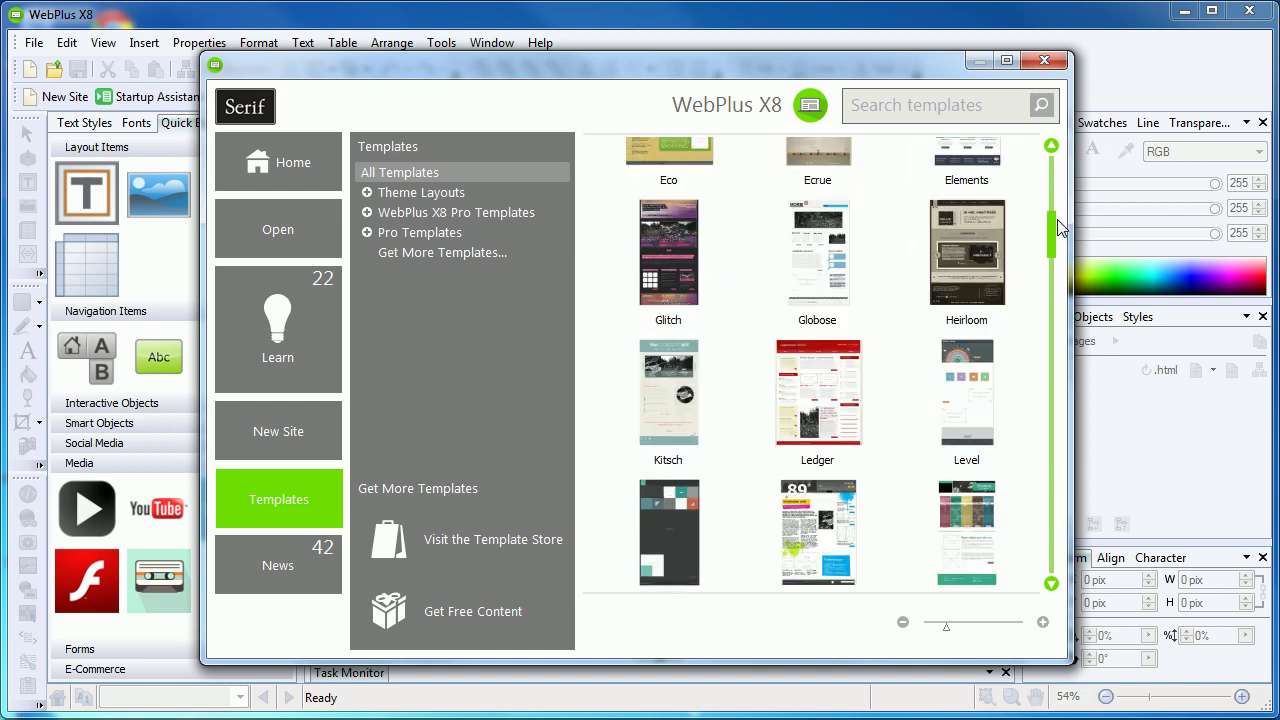
pyautogui.click(700, 340)
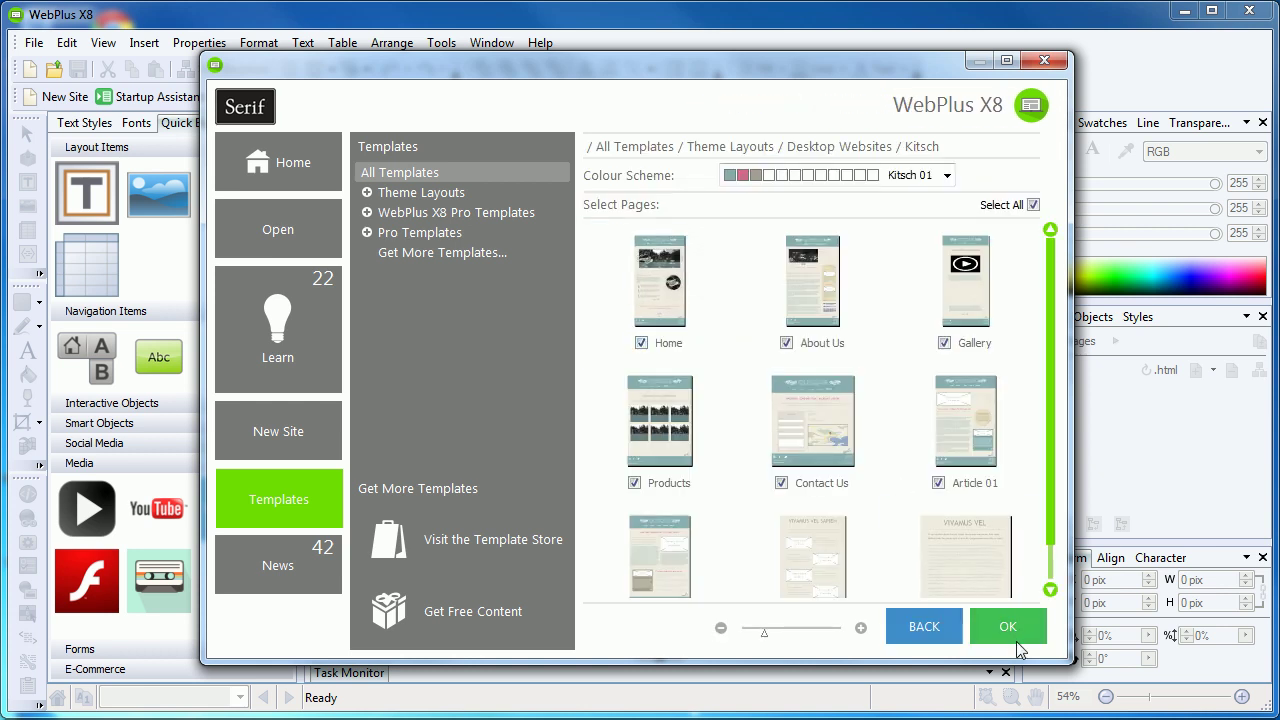
pyautogui.click(1018, 629)
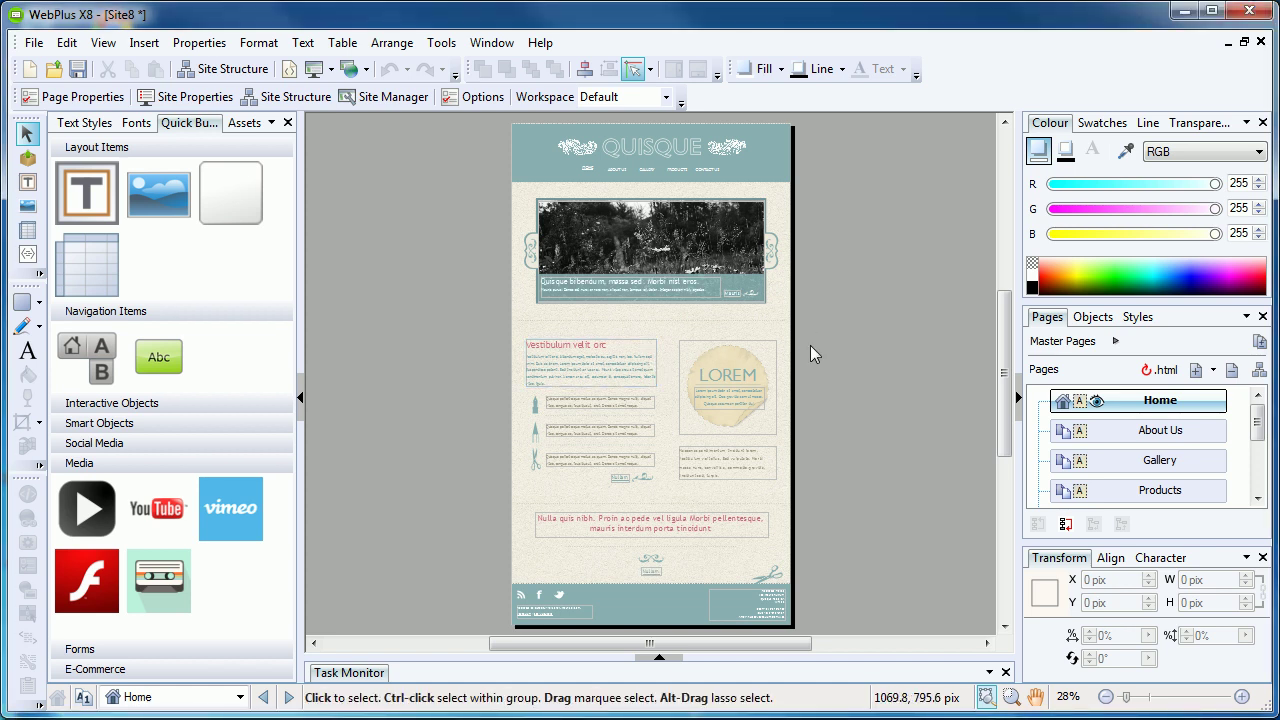
# Step: Delete the Kitsch header photo group and choose Quick Build's Media Video Player item
pyautogui.scroll(4, 661, 215)
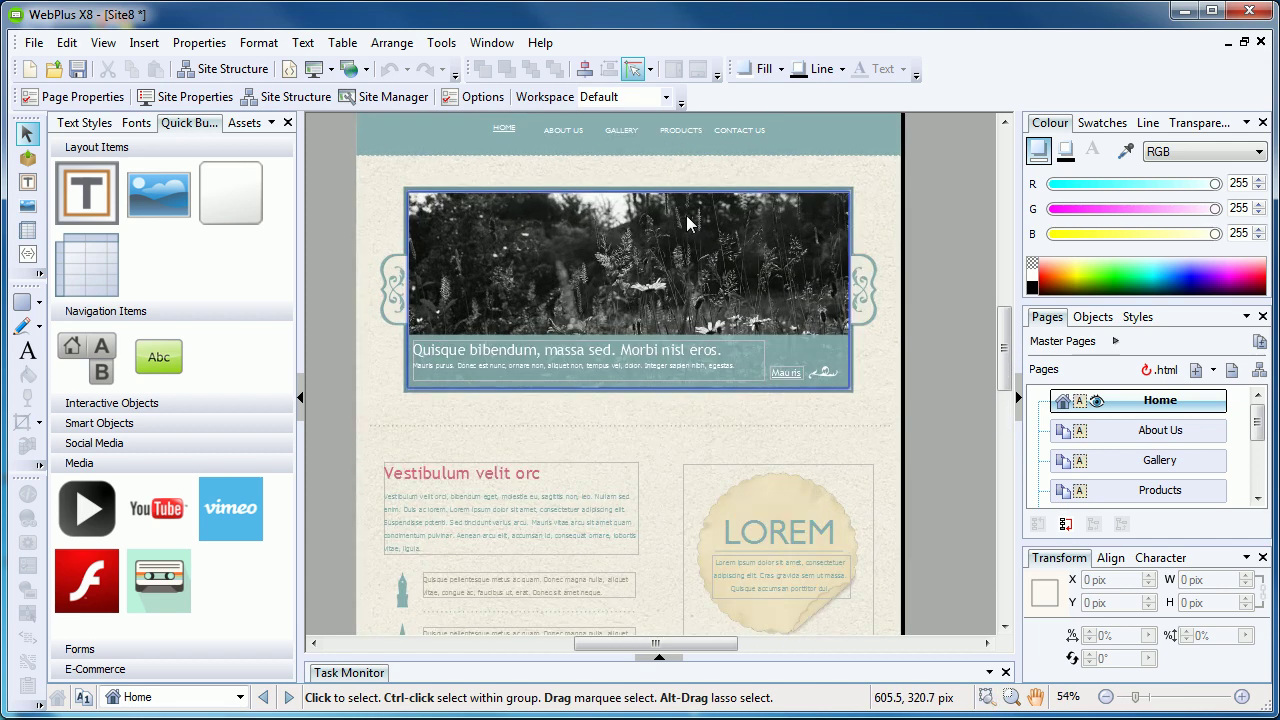
pyautogui.moveTo(313, 158); pyautogui.dragTo(938, 470)
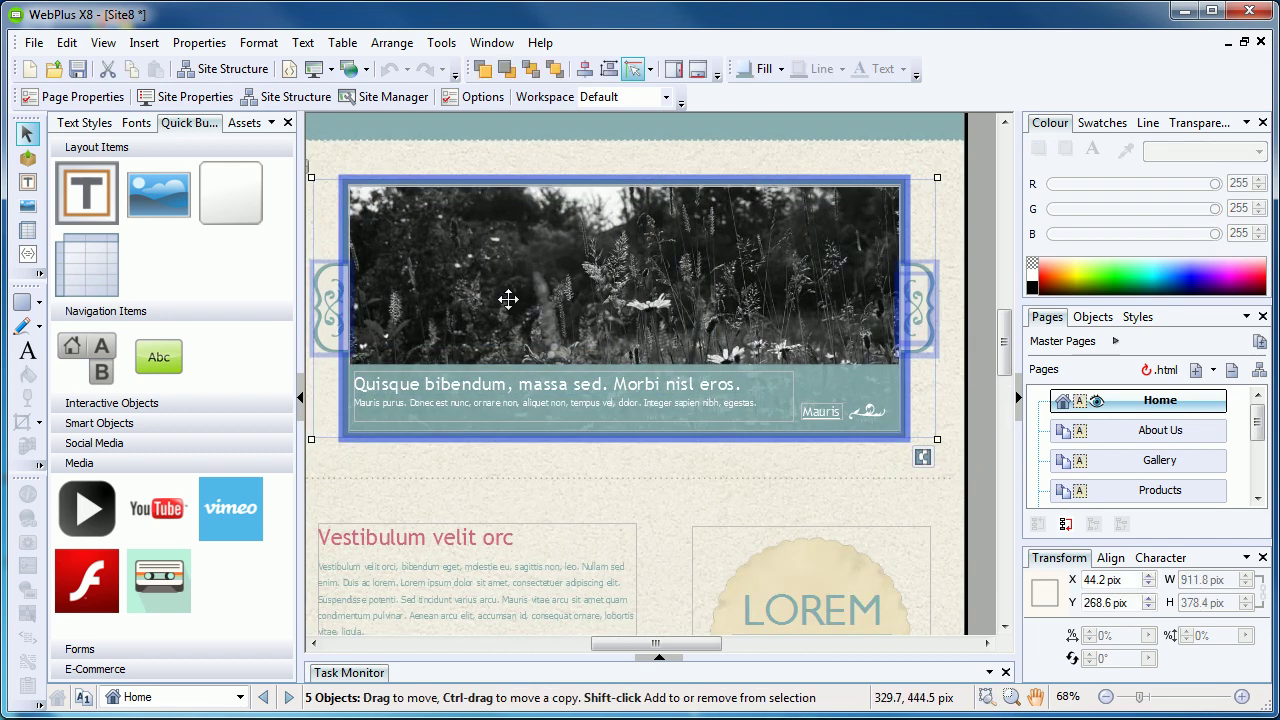
pyautogui.scroll(-2, 509, 292)
pyautogui.press('Delete')
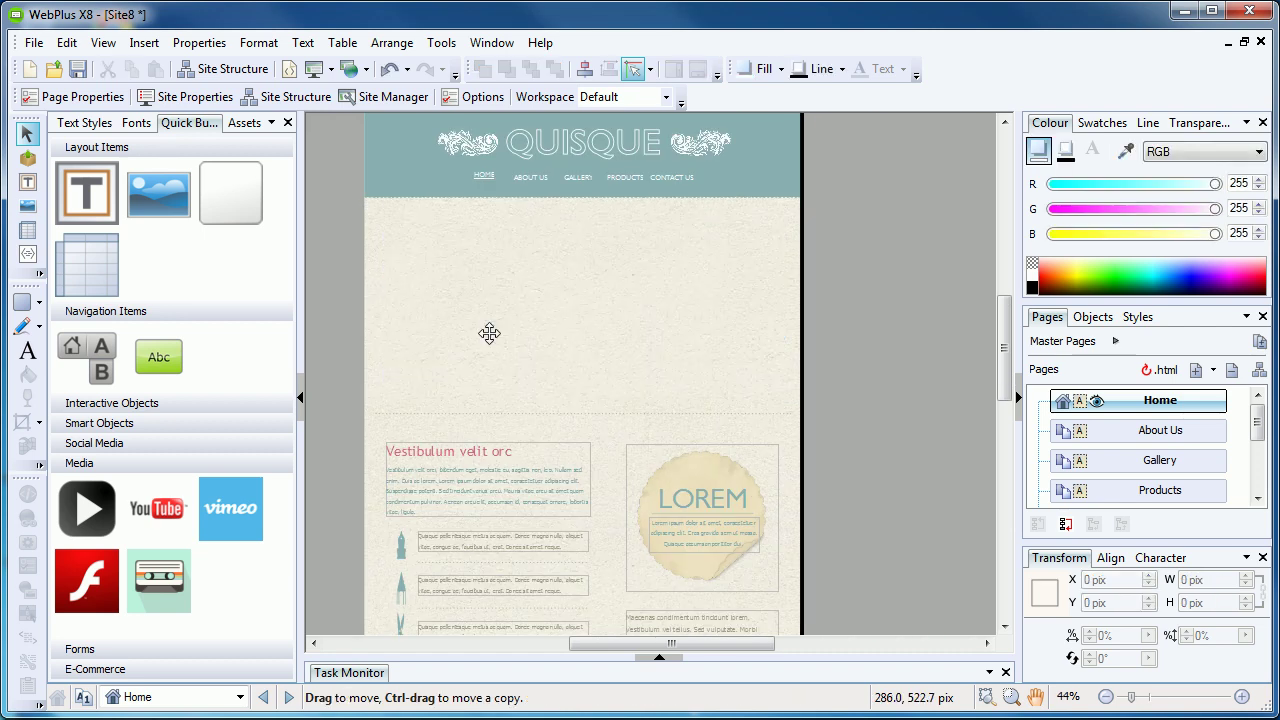
pyautogui.click(76, 510)
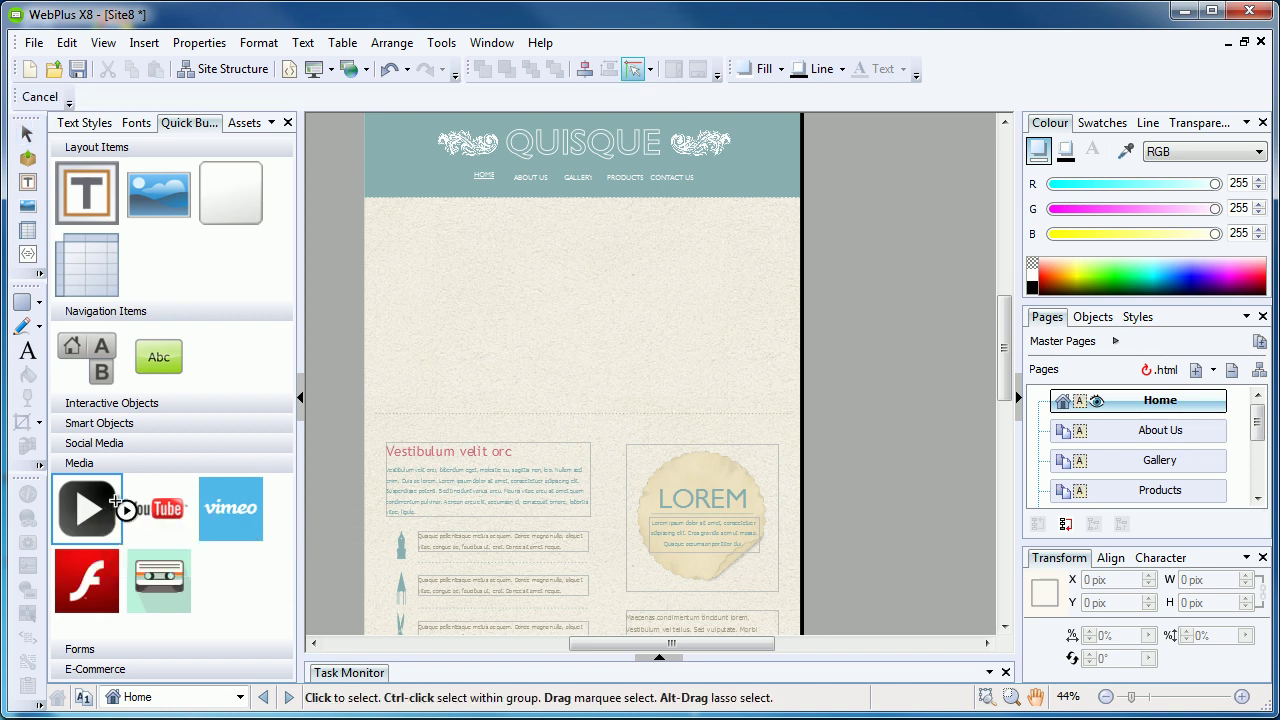
# Step: Place the video player near the top of the Home page, keeping HTML5 (MP4) format
pyautogui.click(428, 260)
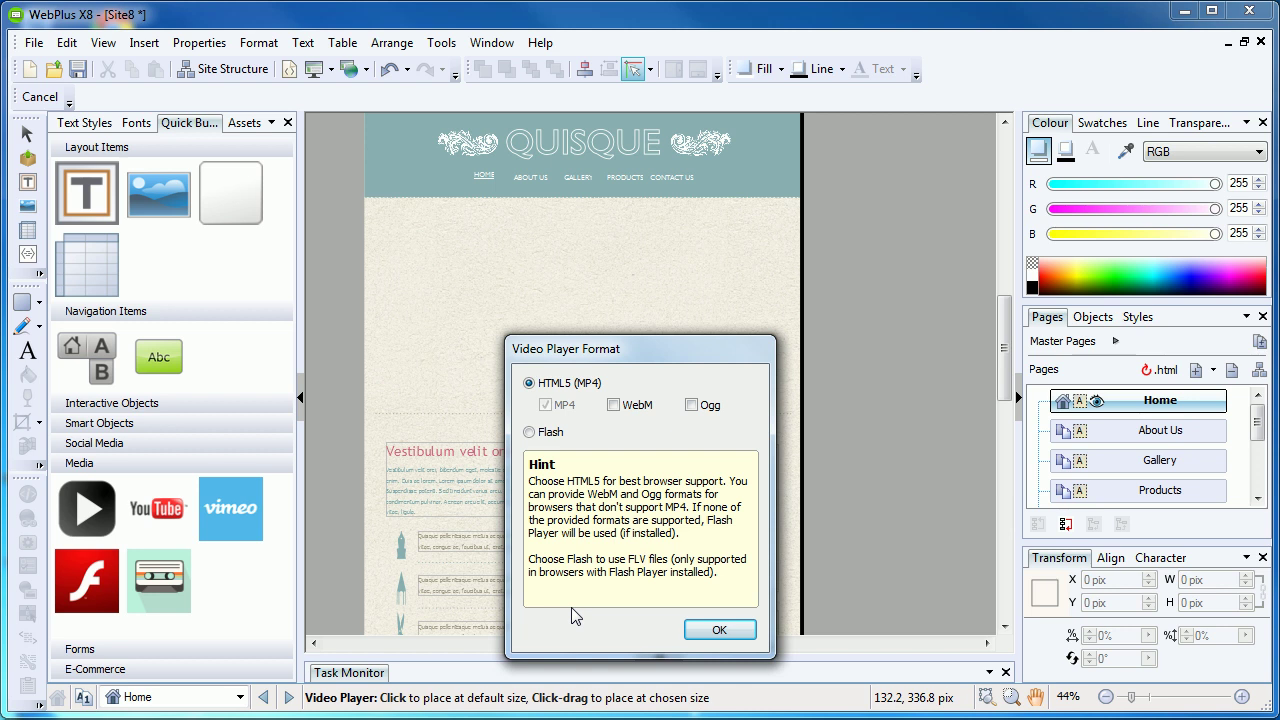
# Step: Confirm HTML5 (MP4) and try selecting the three tutorial videos, then cancel the picker
pyautogui.click(717, 630)
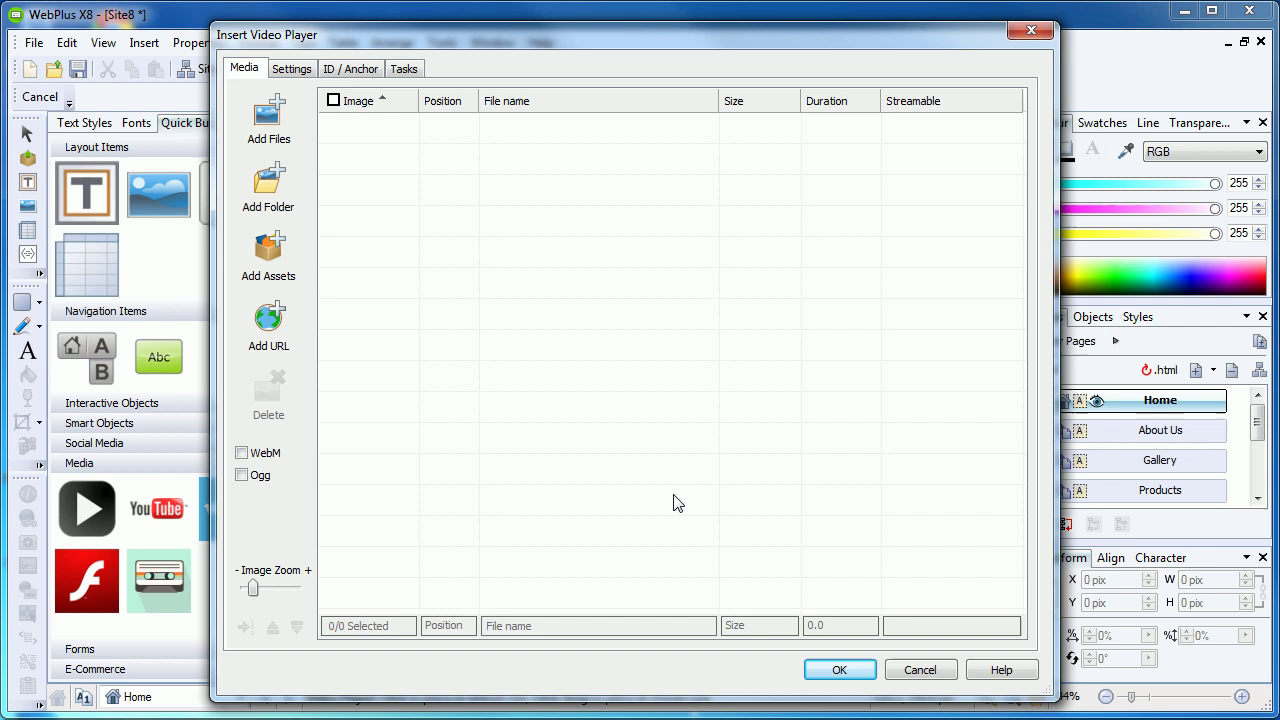
pyautogui.click(258, 128)
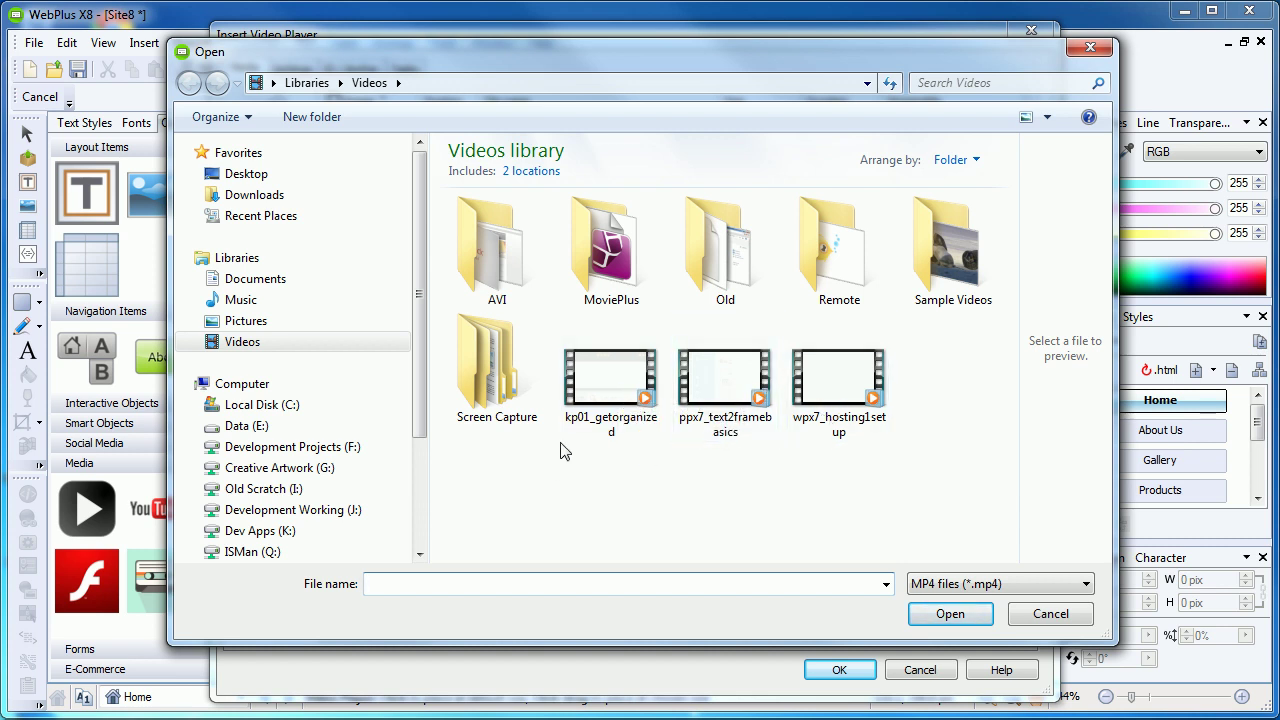
pyautogui.click(597, 395)
pyautogui.keyDown('shift'); pyautogui.click(845, 405); pyautogui.keyUp('shift')
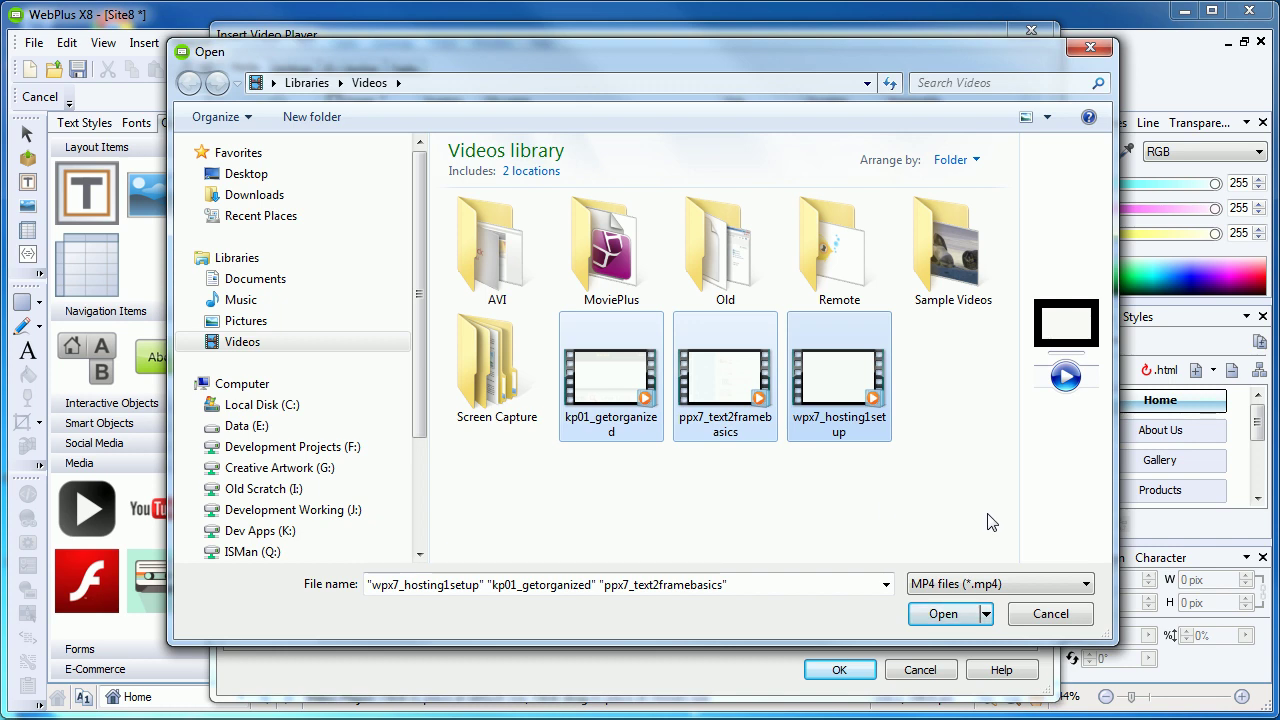
pyautogui.click(1045, 616)
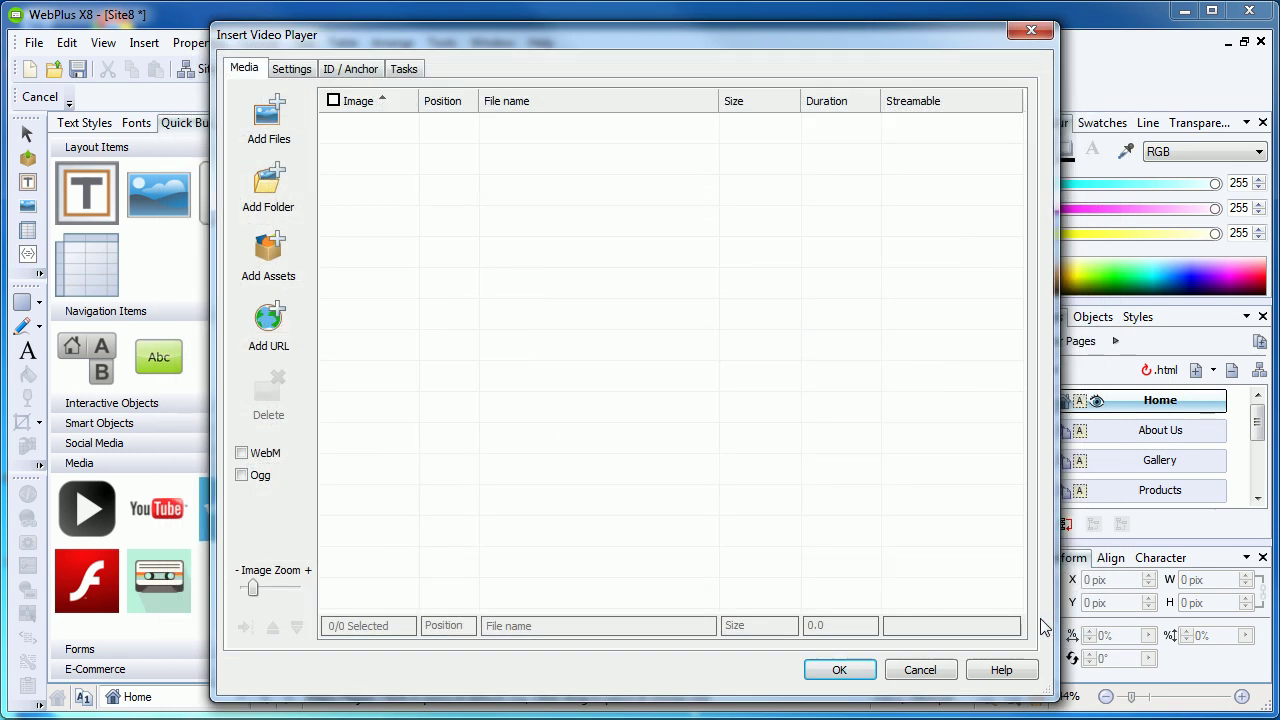
# Step: Skip folder browsing and select kp01_getorganized through wpx7_hosting1setup in Add Files
pyautogui.click(268, 186)
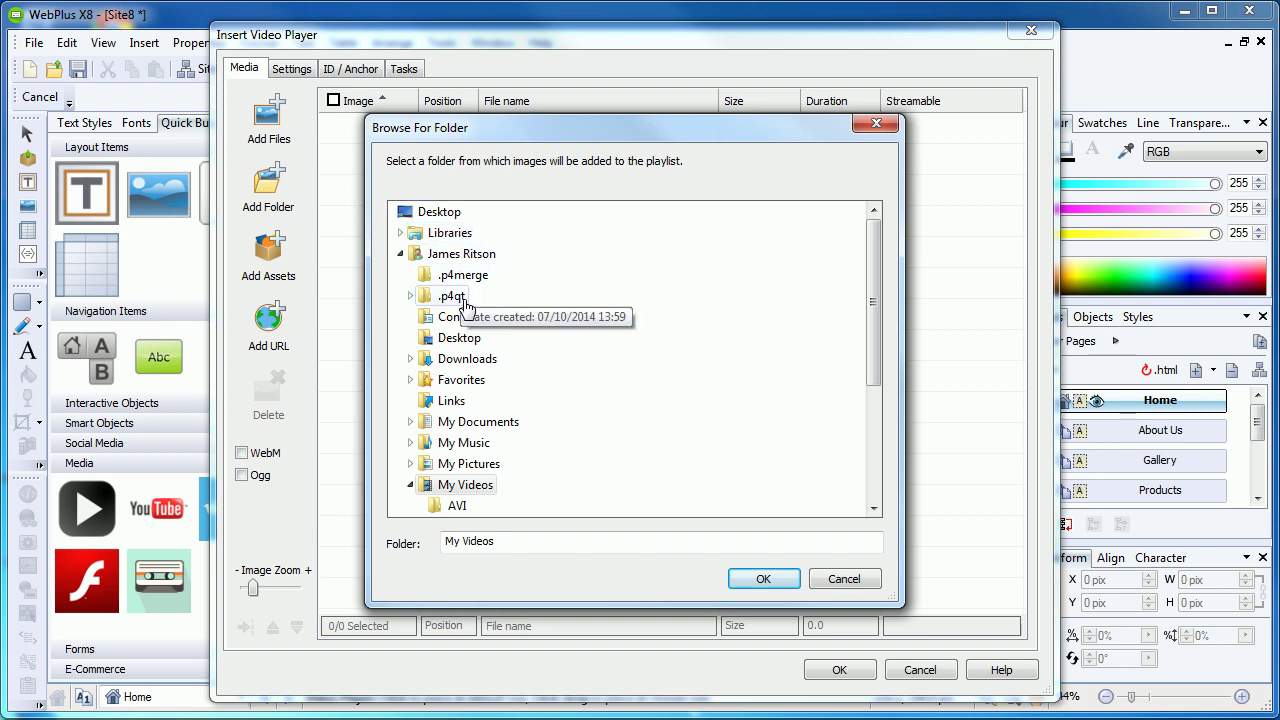
pyautogui.scroll(-3, 530, 443)
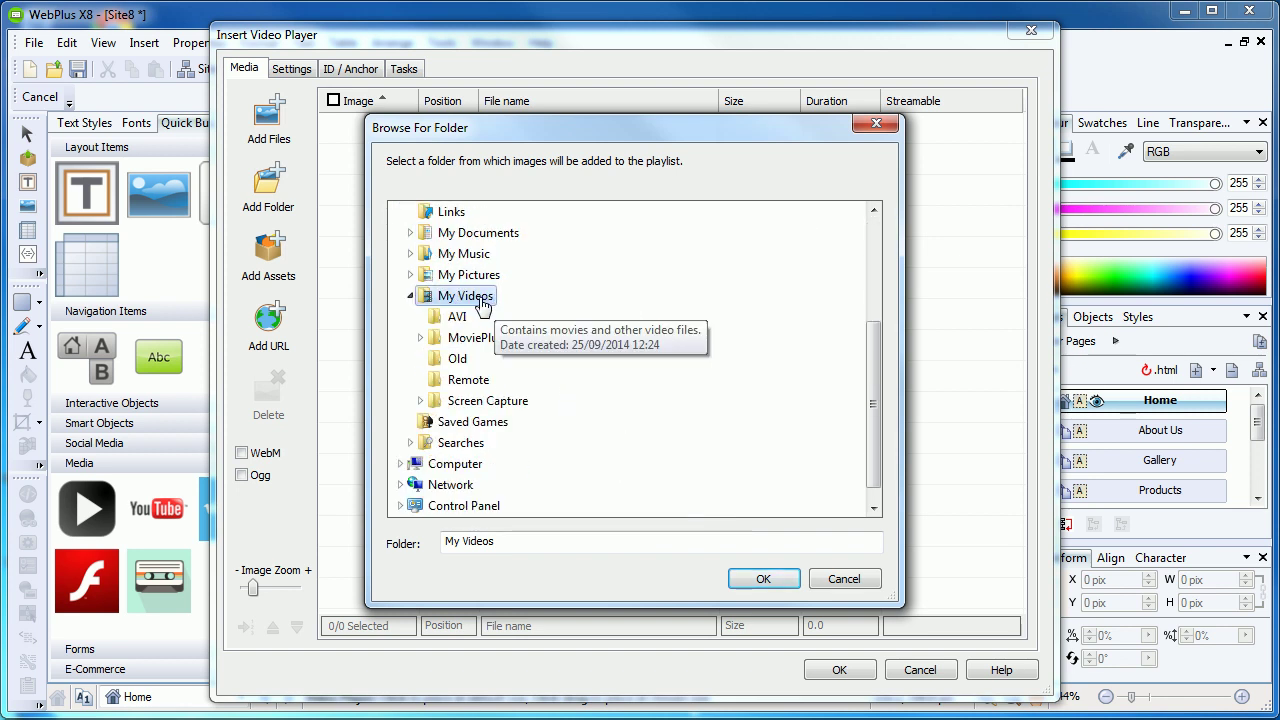
pyautogui.click(843, 577)
pyautogui.click(295, 128)
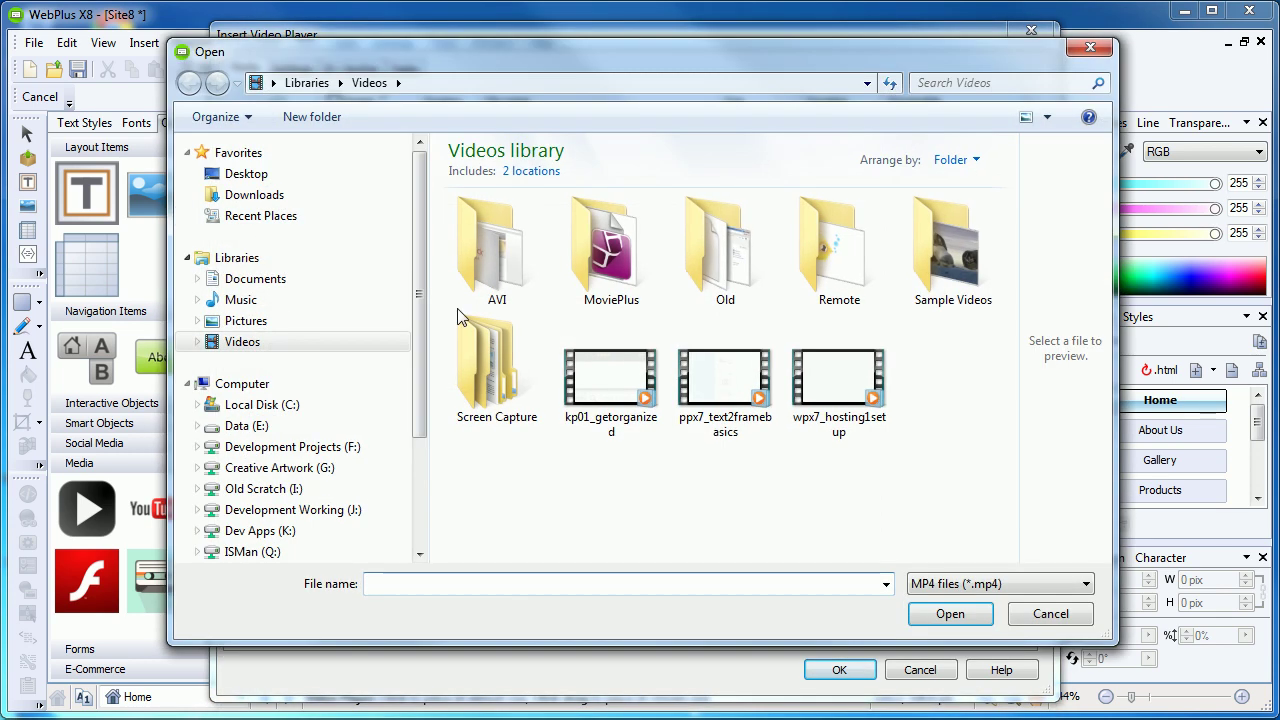
pyautogui.click(611, 378)
pyautogui.keyDown('shift'); pyautogui.click(843, 380); pyautogui.keyUp('shift')
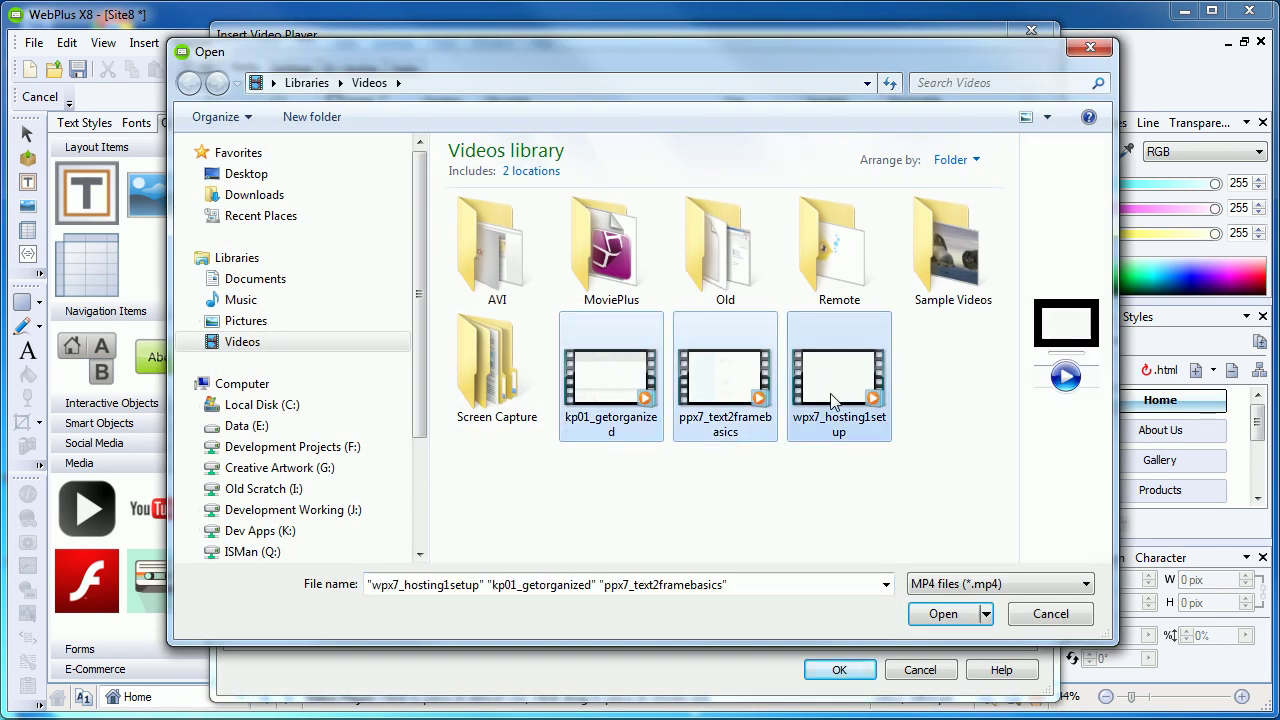
# Step: Add the three MP4 videos to the playlist, declining to upload them to hosting
pyautogui.click(941, 615)
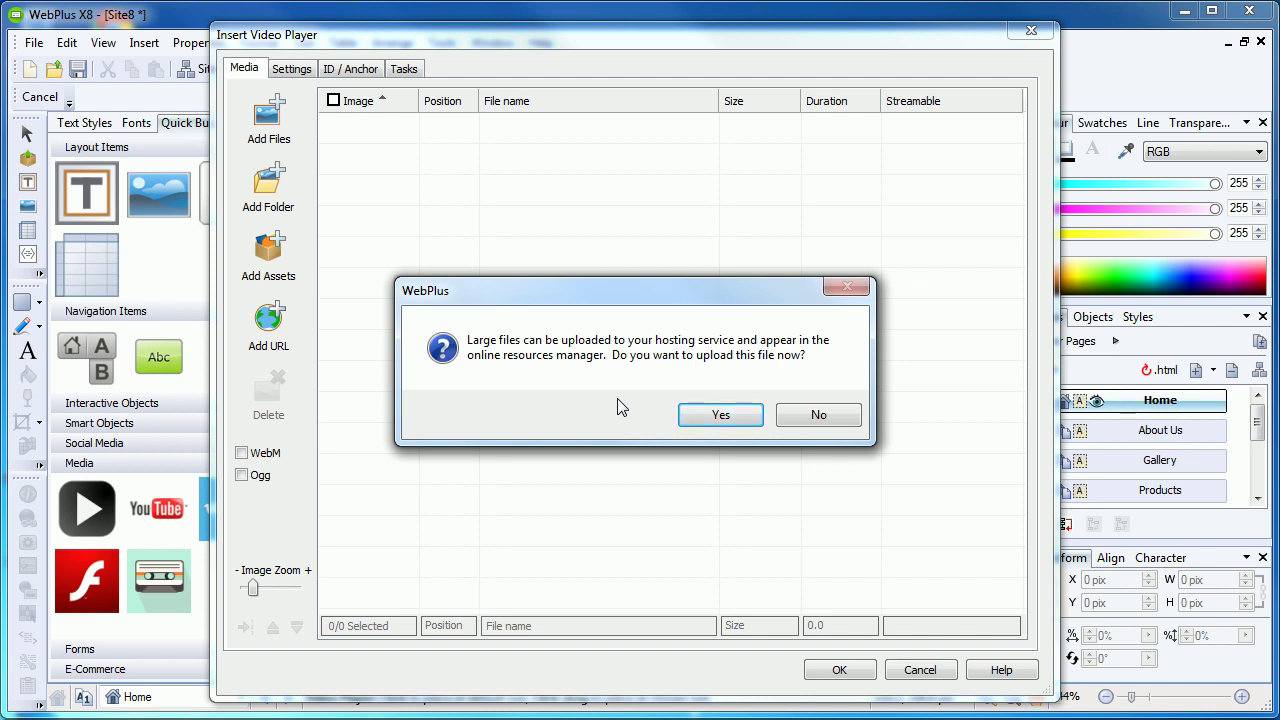
pyautogui.click(819, 415)
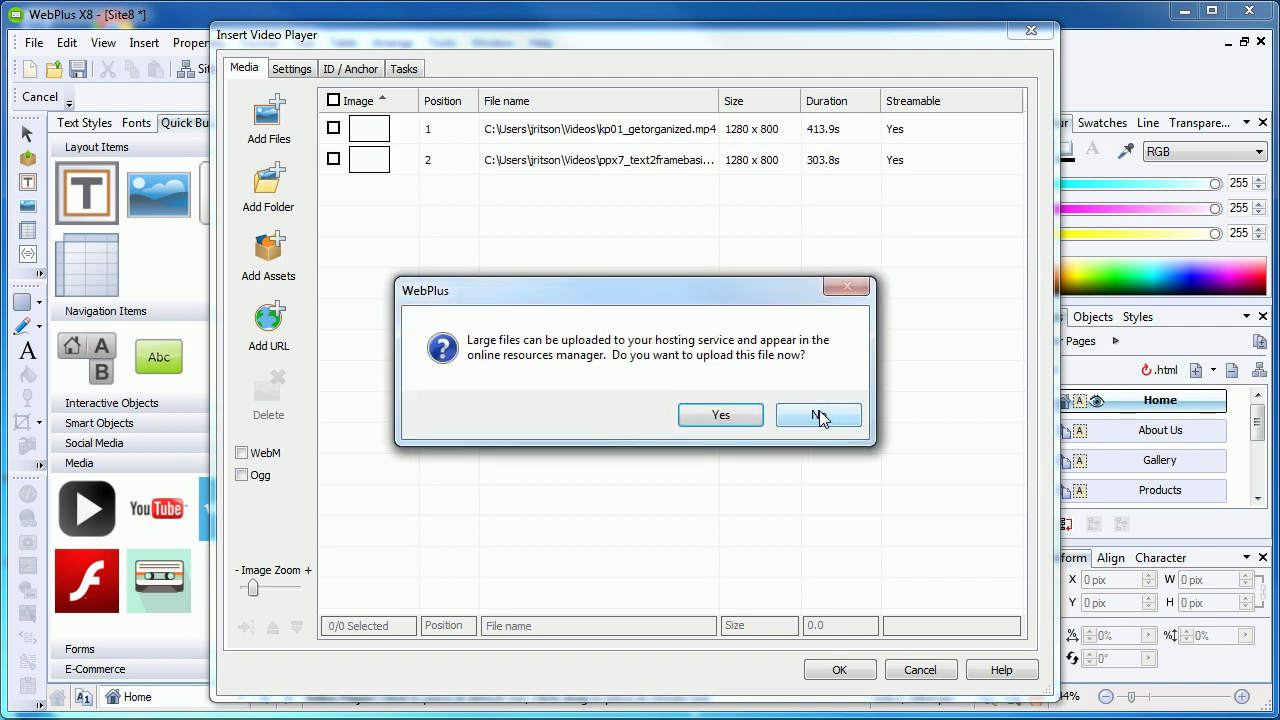
pyautogui.click(819, 415)
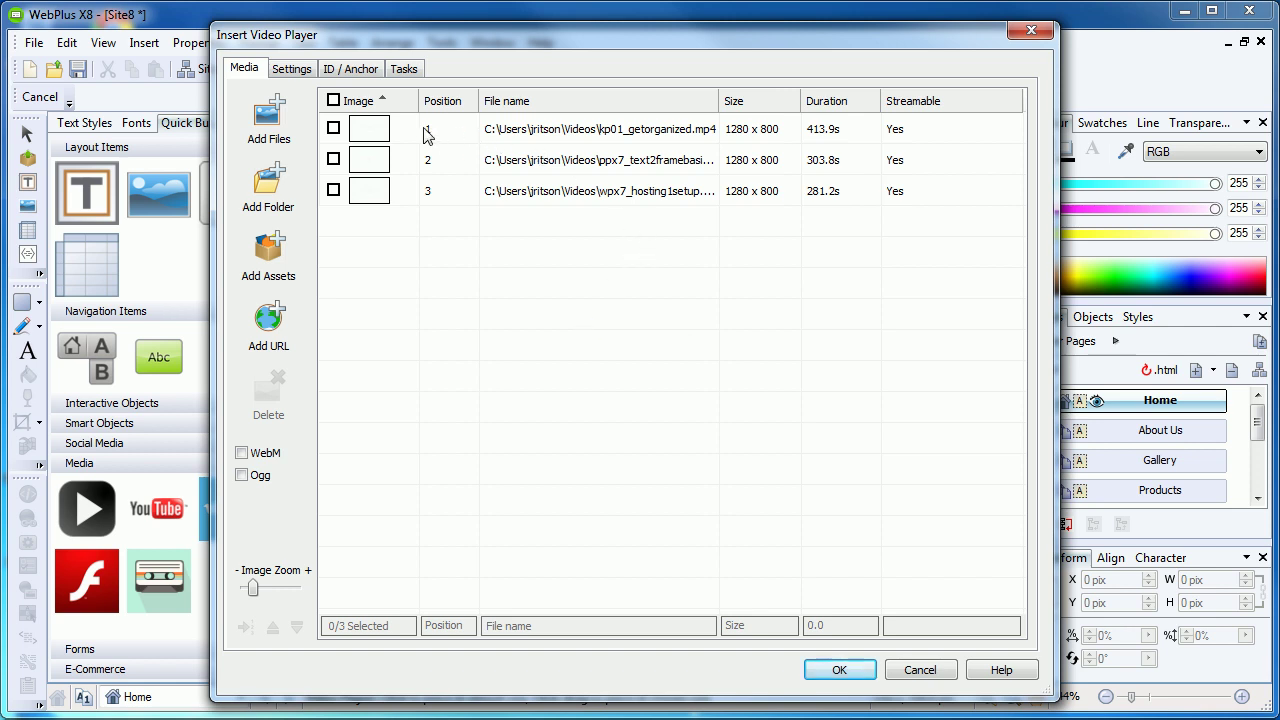
# Step: Check that each of the three 1280 x 800 playlist videos is streamable
pyautogui.click(942, 132)
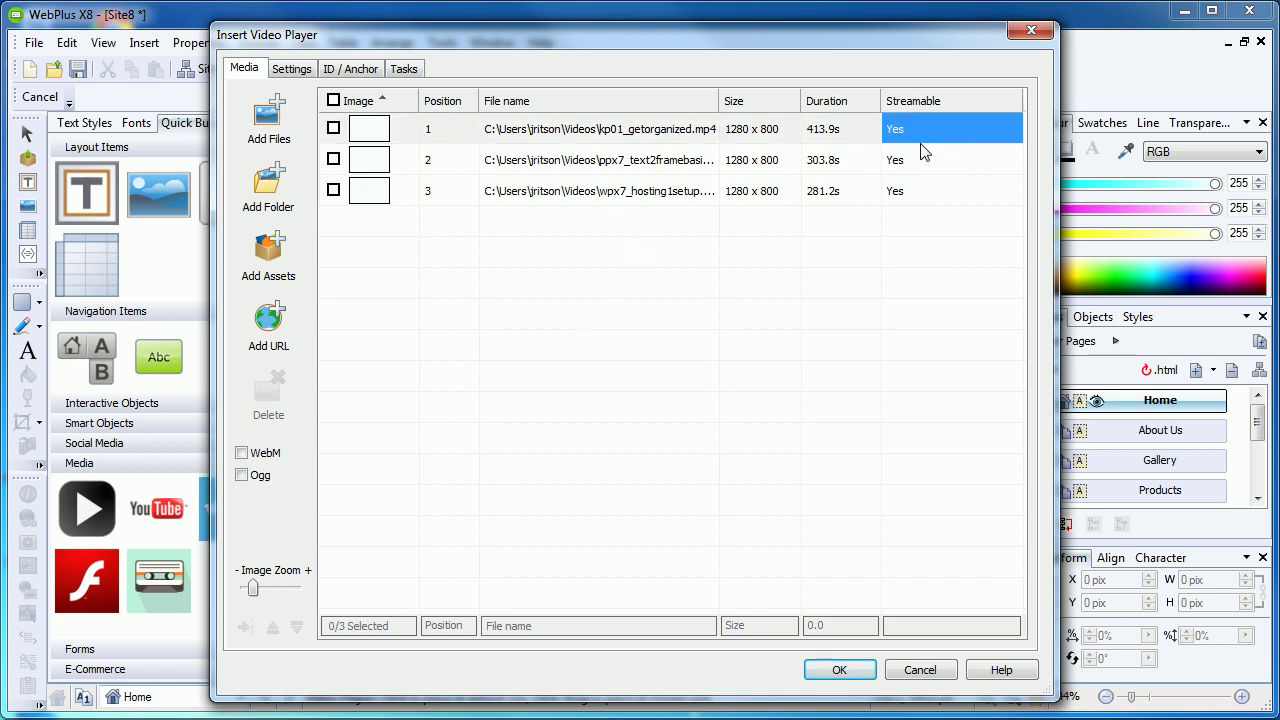
pyautogui.click(911, 166)
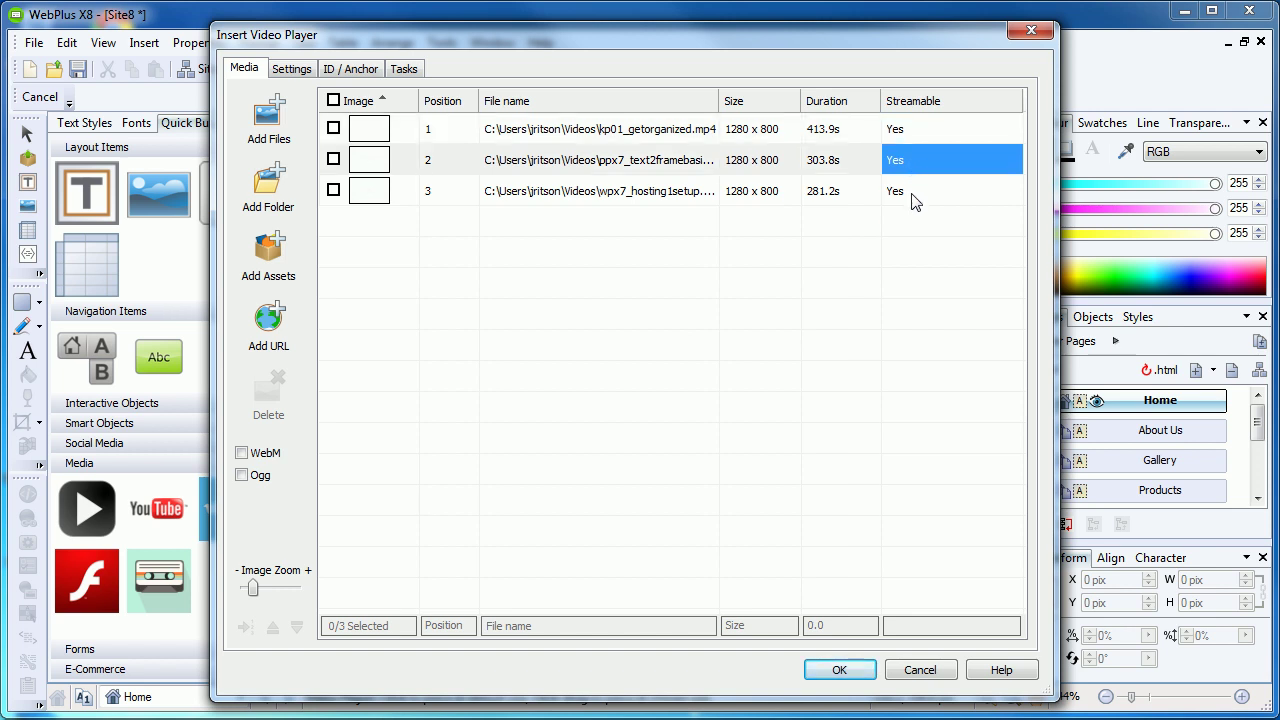
pyautogui.click(913, 196)
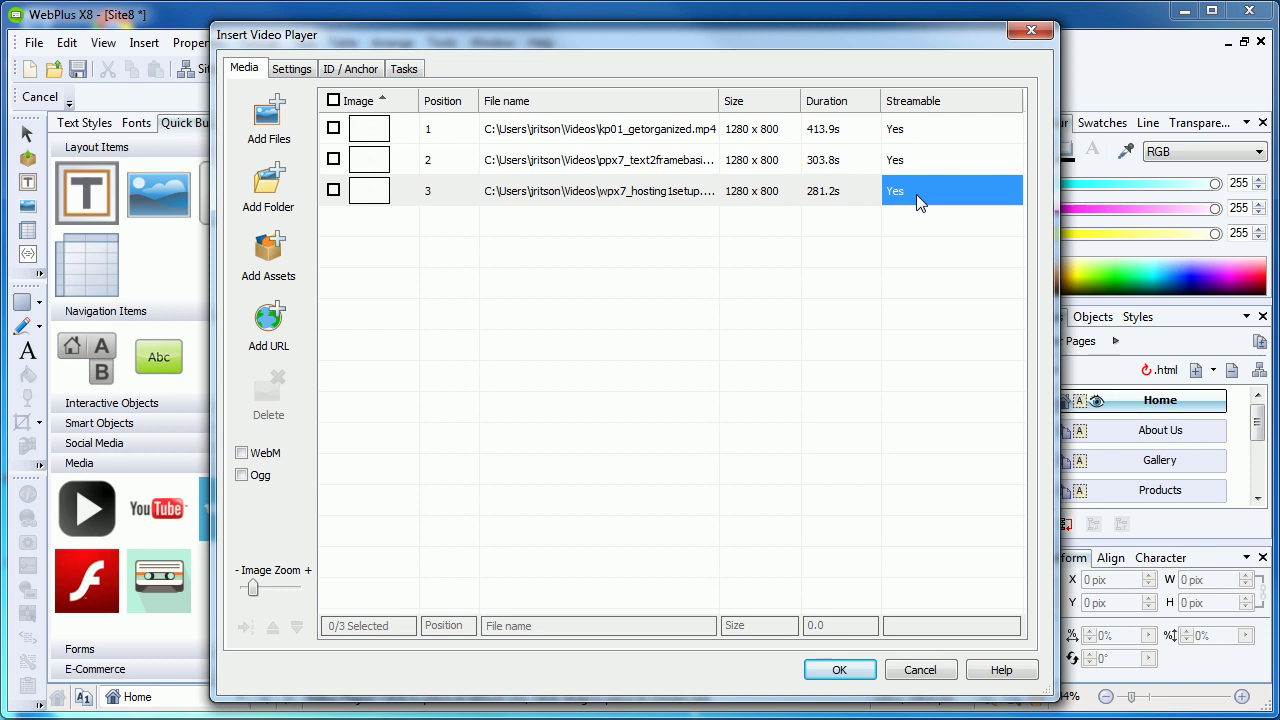
pyautogui.click(600, 254)
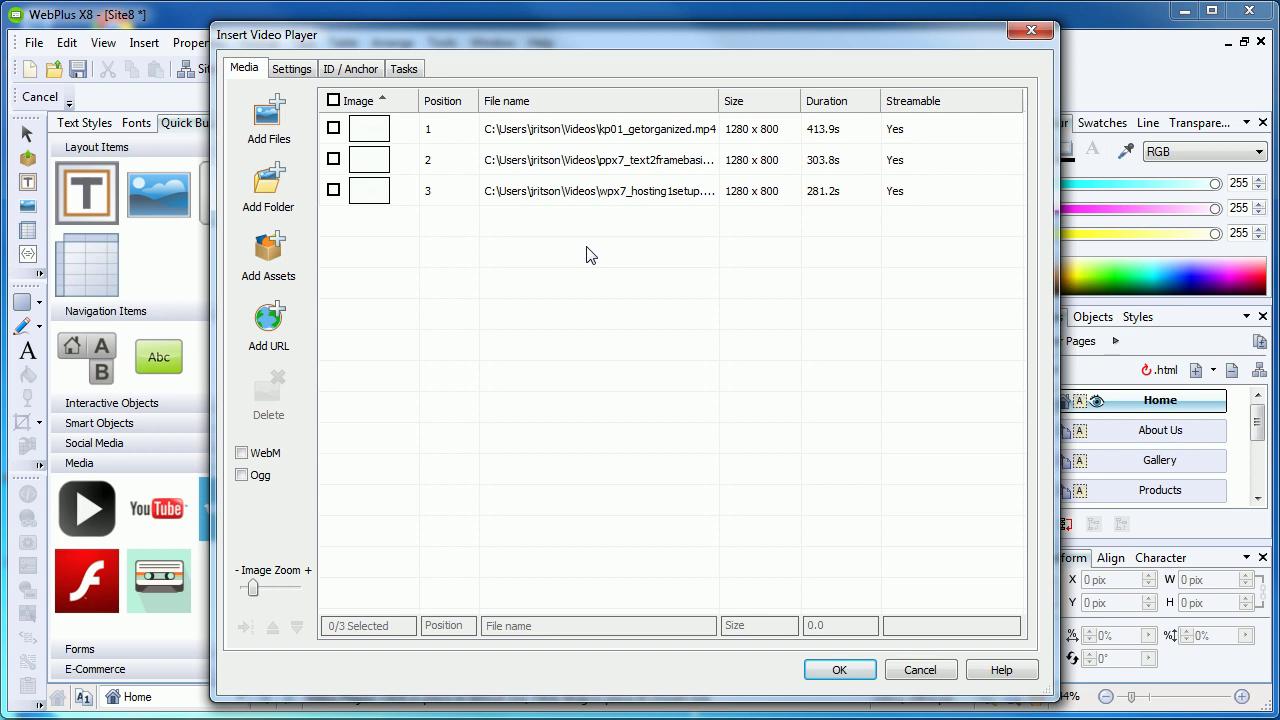
# Step: Set the player size to 360p (640 × 360), leave Autoplay off and enable Loop
pyautogui.click(293, 70)
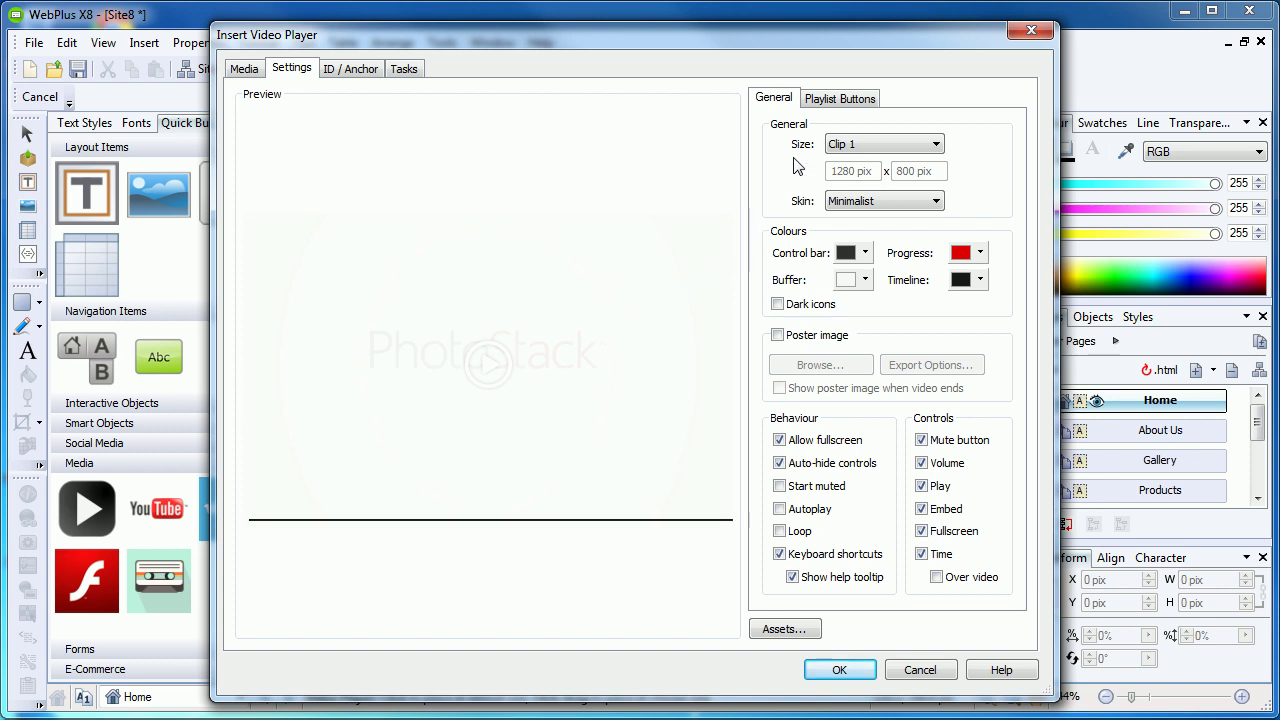
pyautogui.click(916, 150)
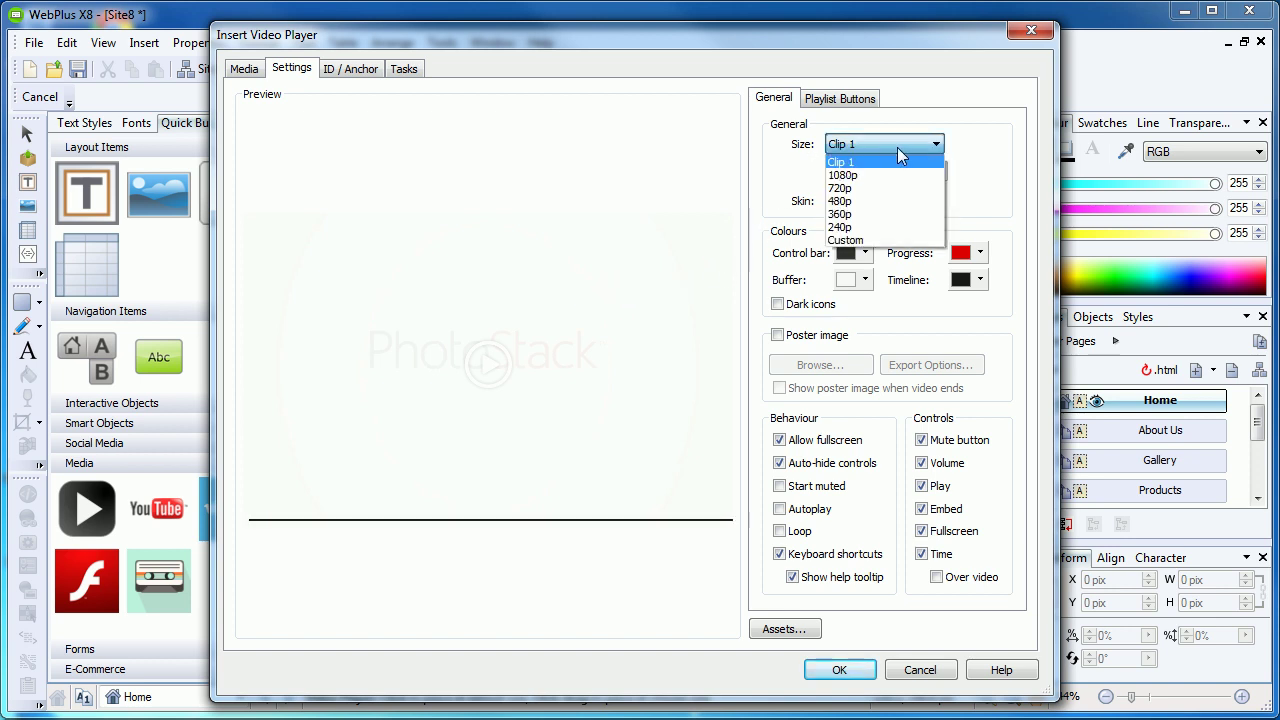
pyautogui.click(848, 214)
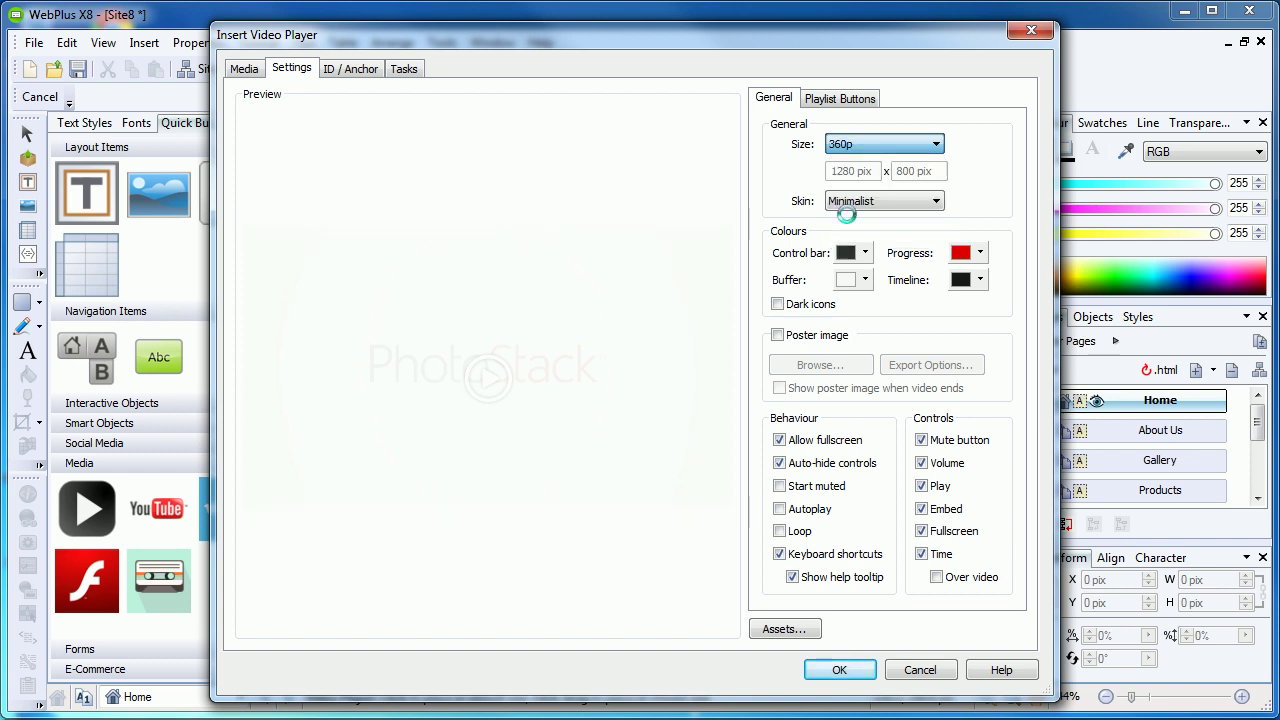
pyautogui.moveTo(578, 407)
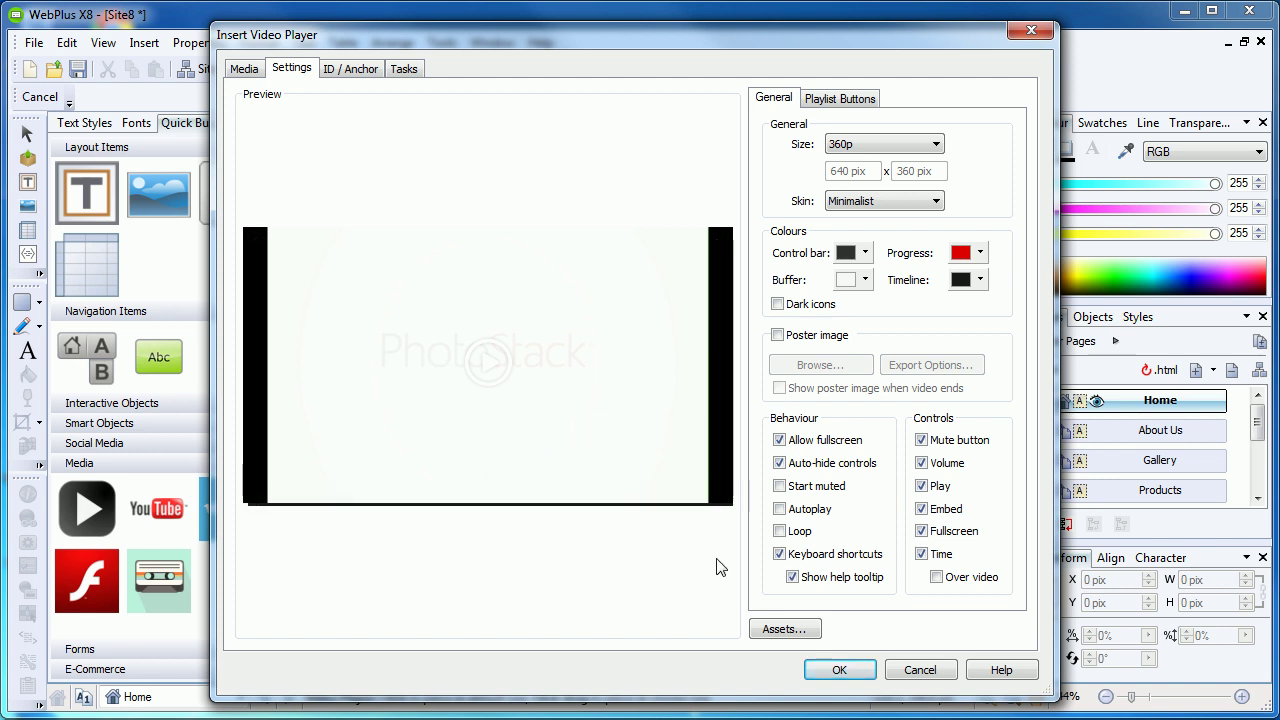
pyautogui.click(818, 513)
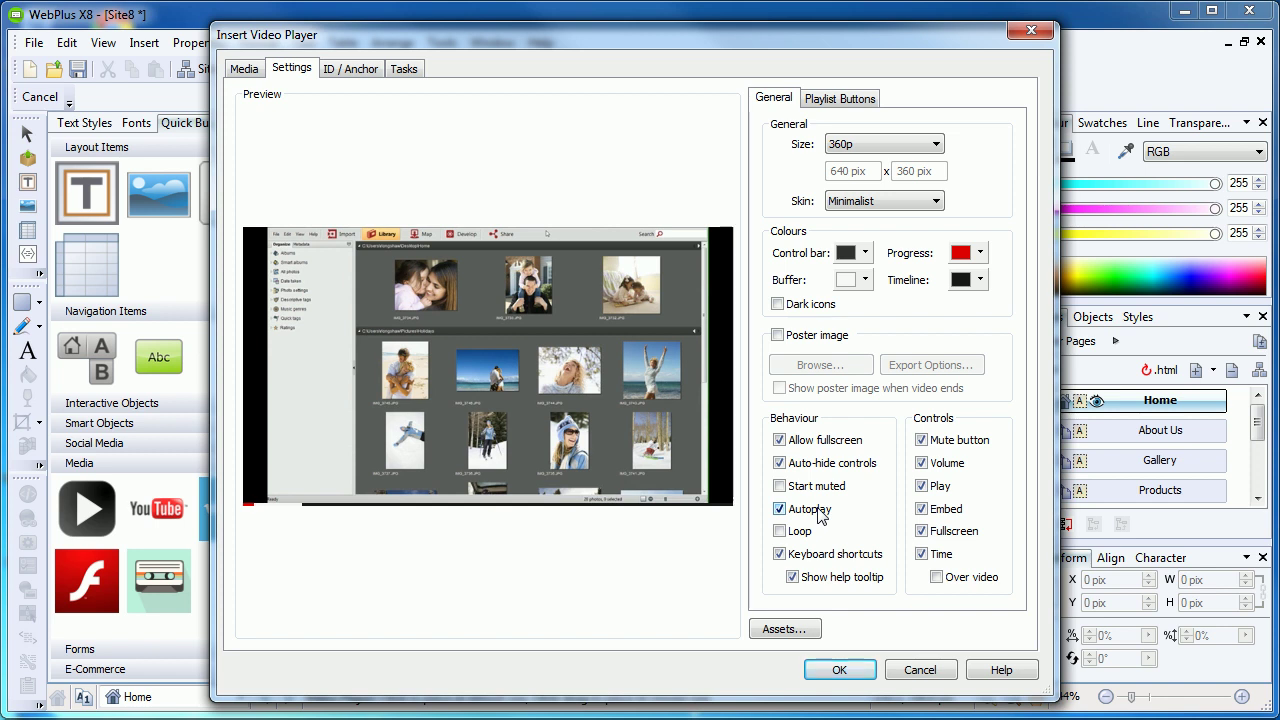
pyautogui.click(819, 509)
pyautogui.click(800, 532)
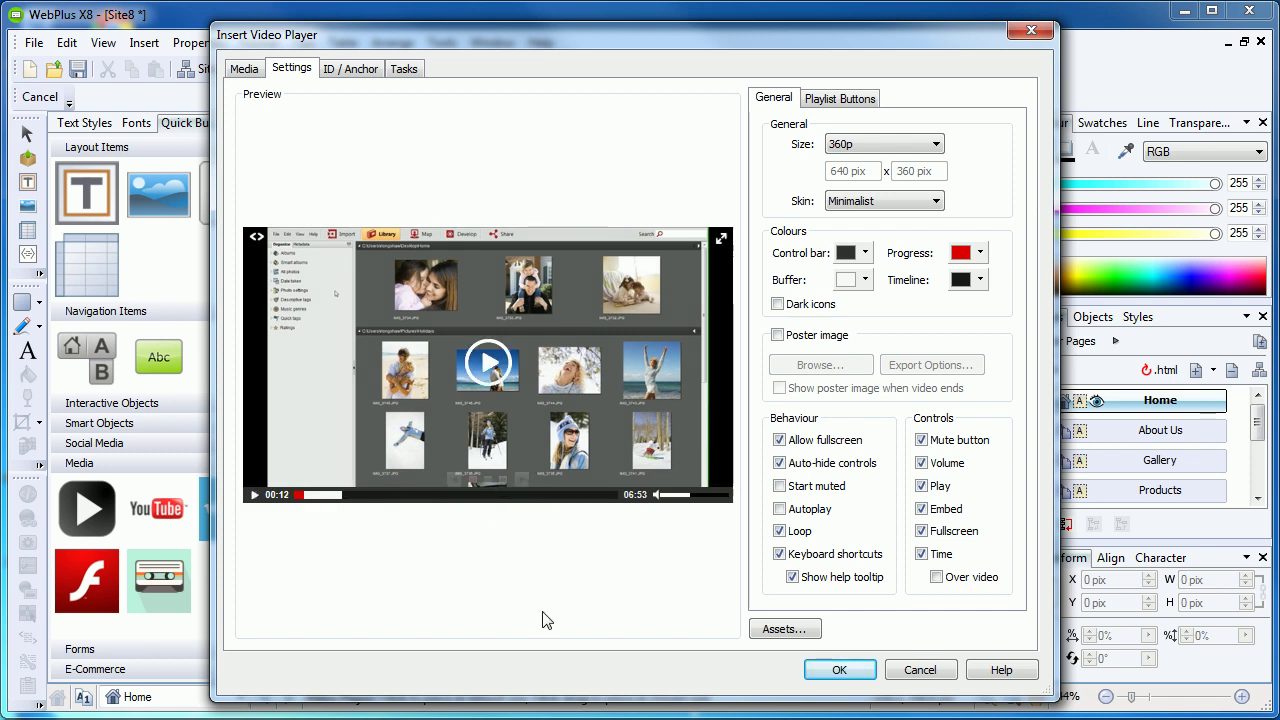
# Step: Give the player plain dark previous/next arrows and plain square playlist buttons
pyautogui.click(864, 97)
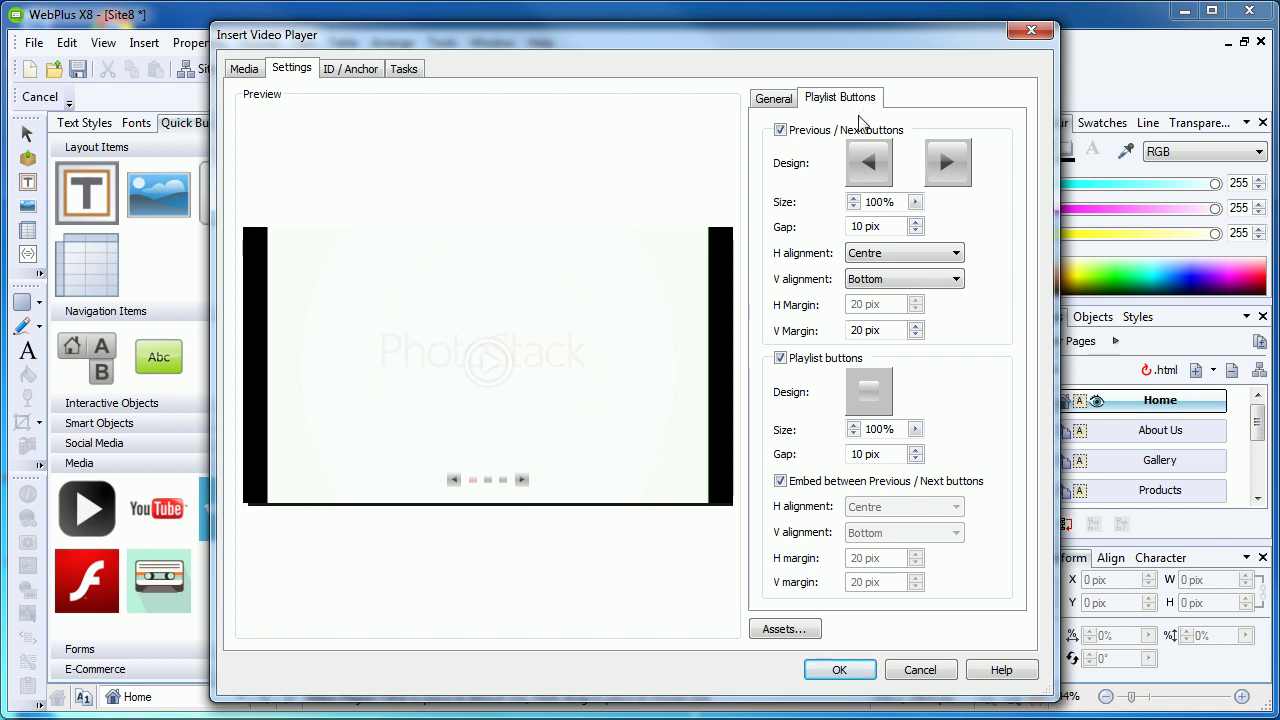
pyautogui.click(858, 178)
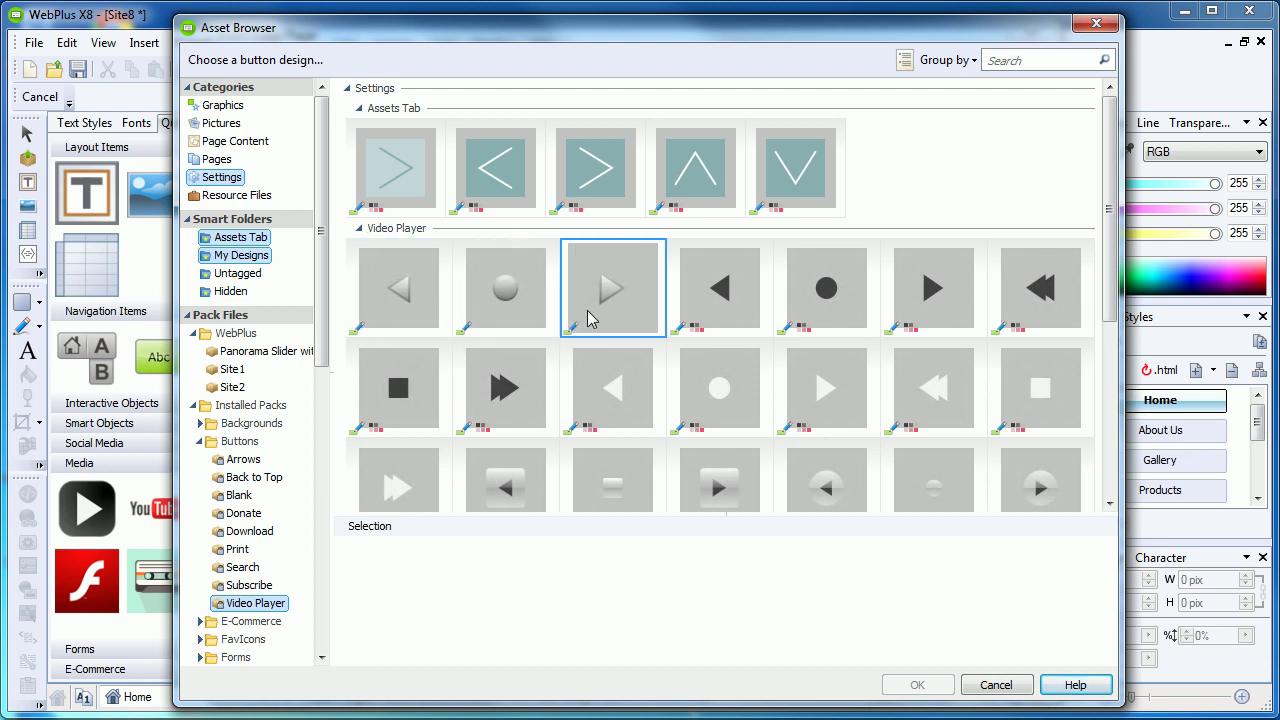
pyautogui.click(727, 300)
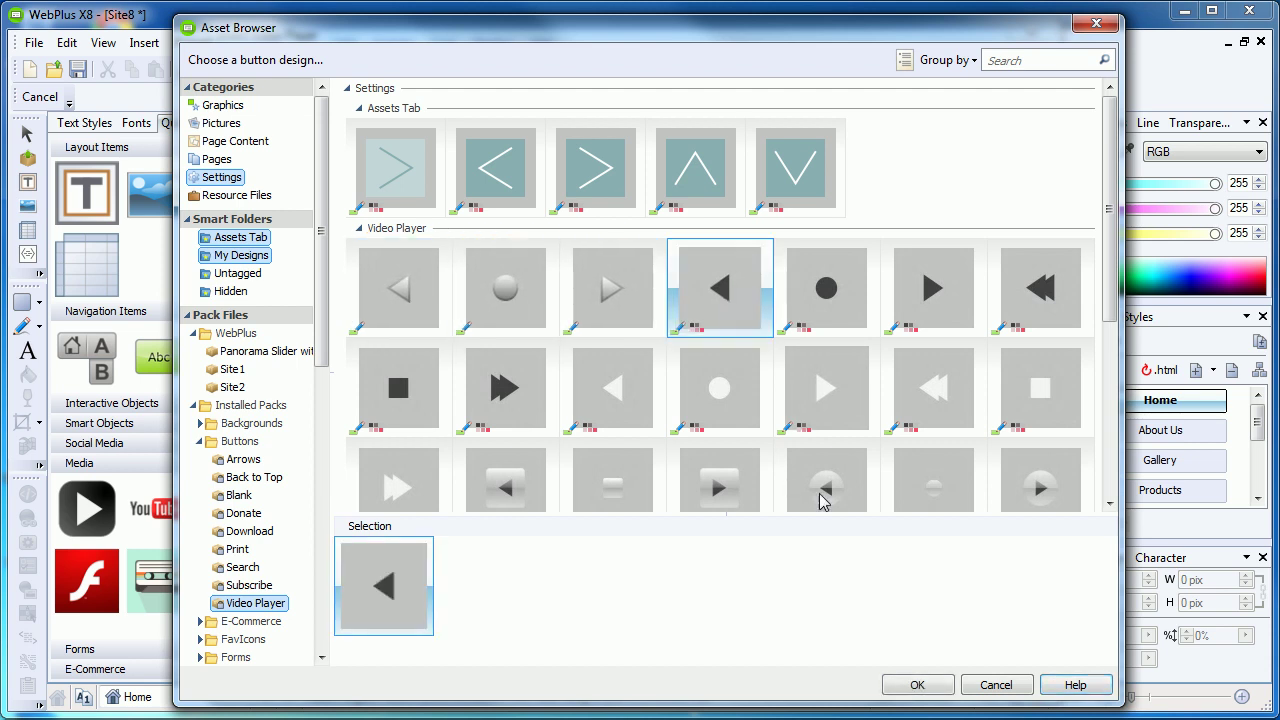
pyautogui.click(912, 685)
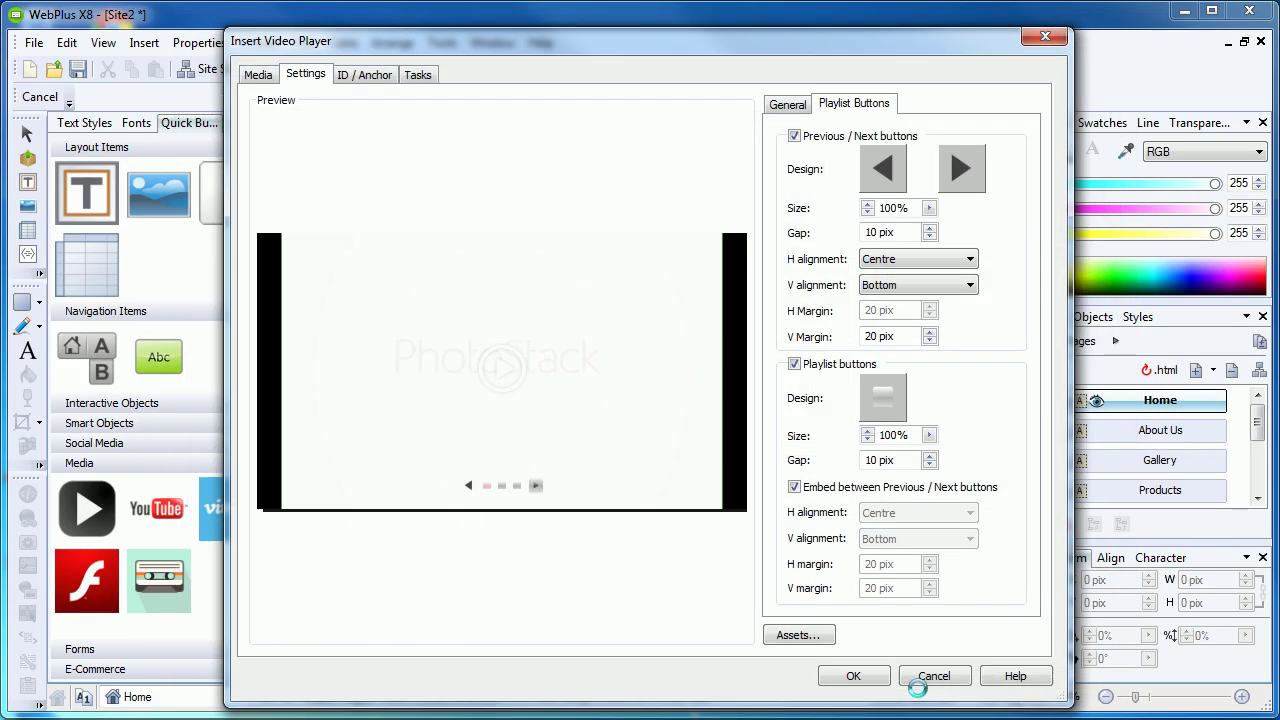
pyautogui.click(886, 417)
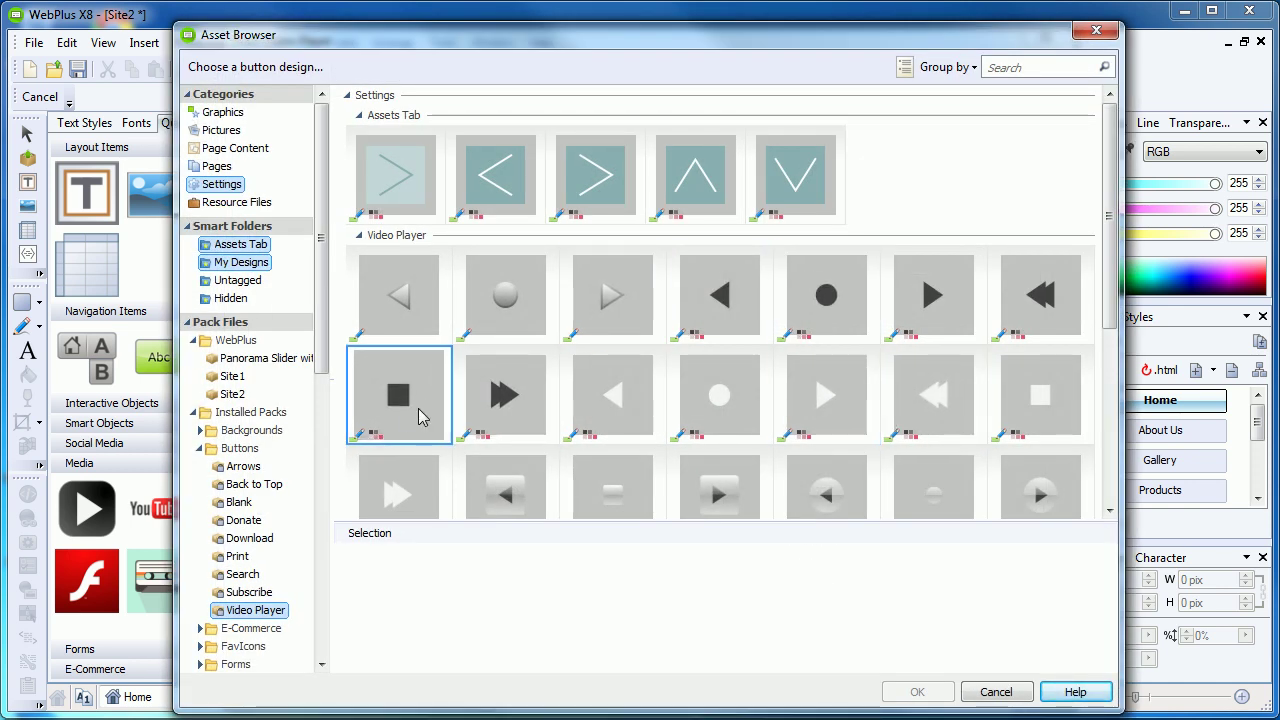
pyautogui.click(403, 410)
pyautogui.click(917, 691)
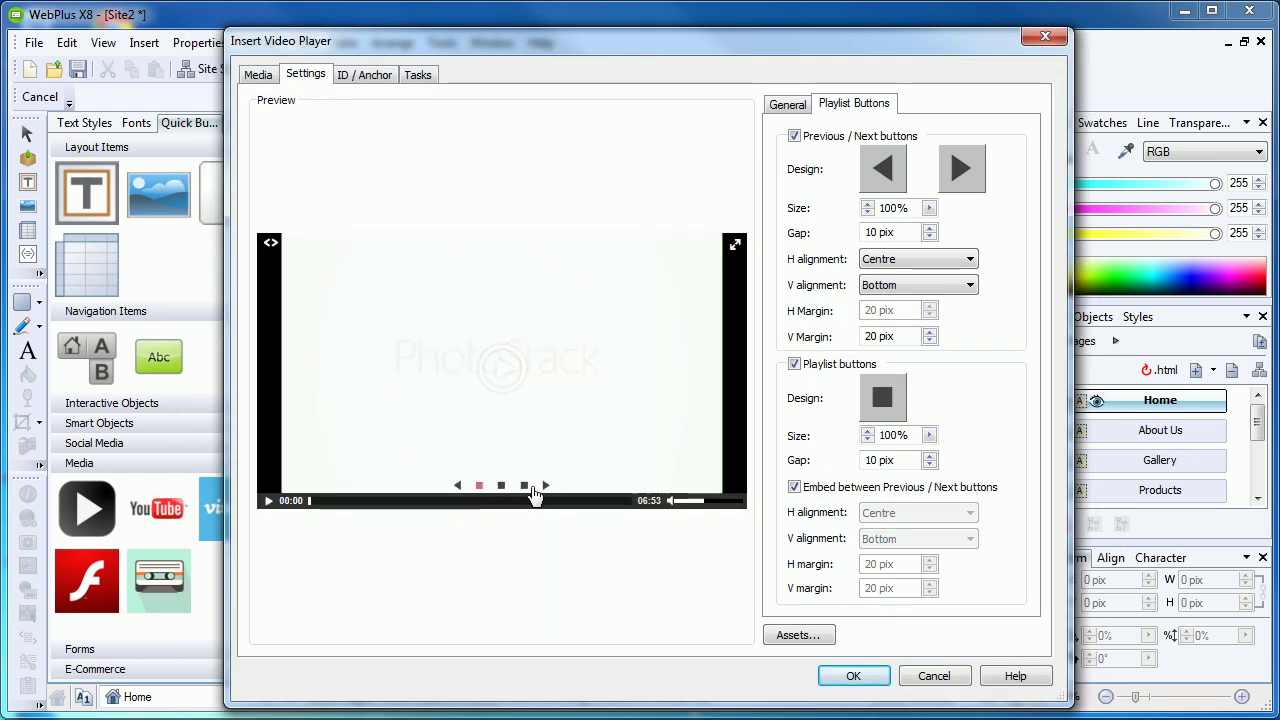
# Step: Set both previous/next and playlist button sizes to 200% and insert the player
pyautogui.doubleClick(909, 208)
pyautogui.write('2')
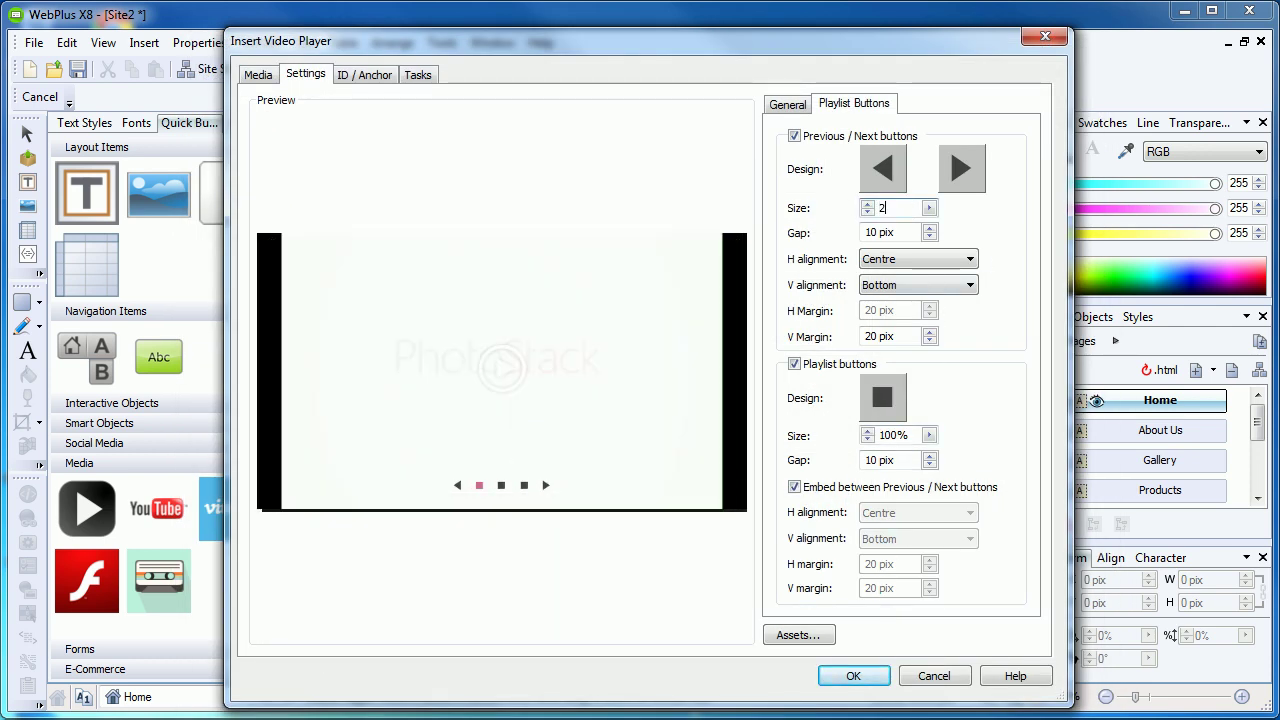
pyautogui.click(914, 240)
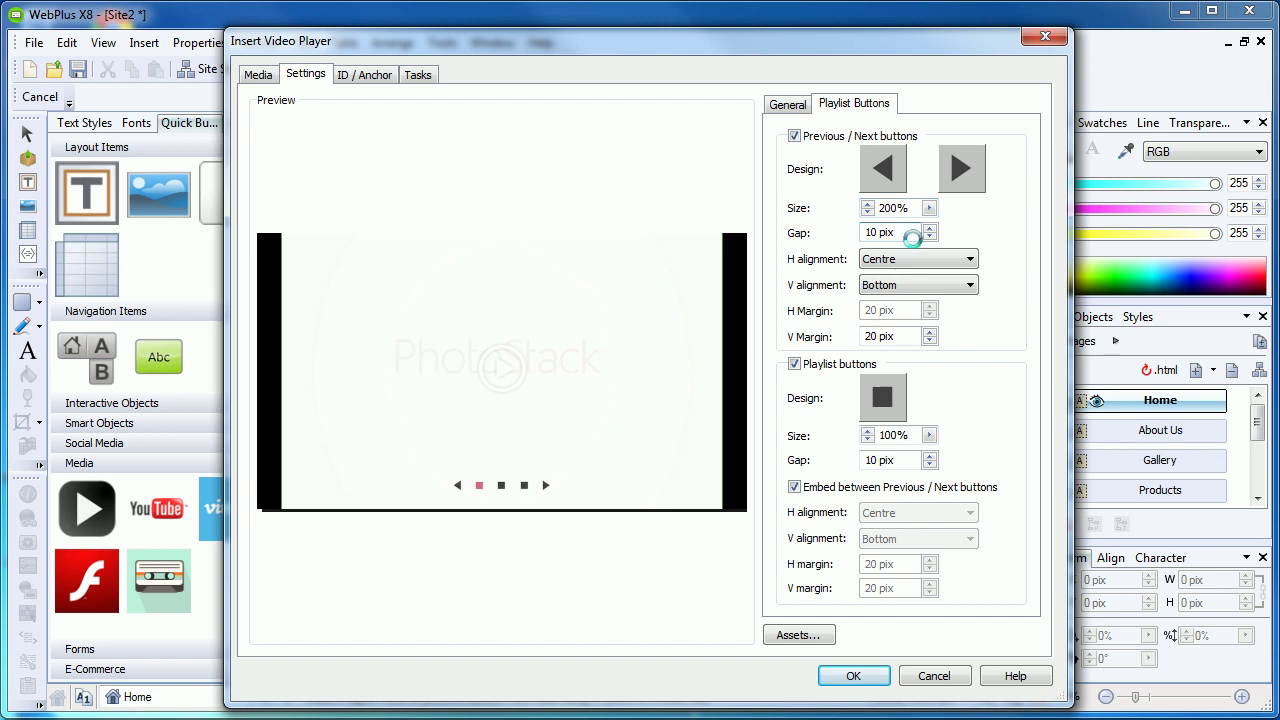
pyautogui.doubleClick(893, 435)
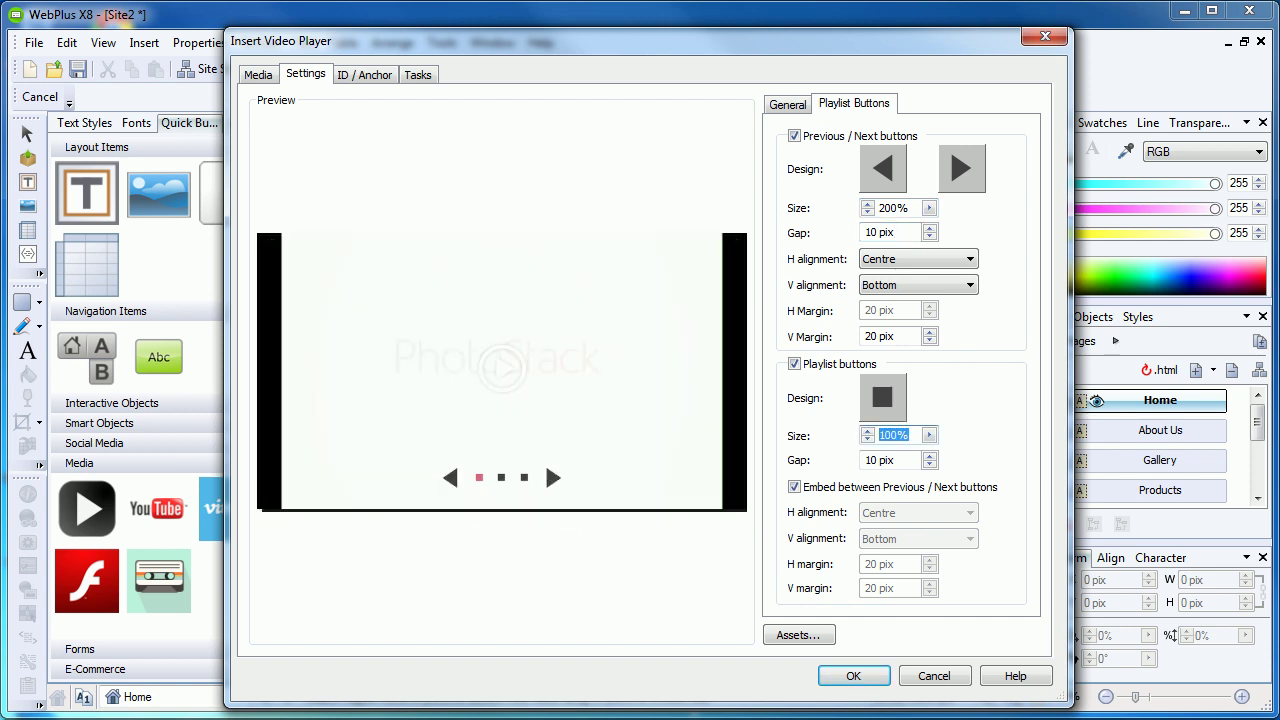
pyautogui.press('Tab')
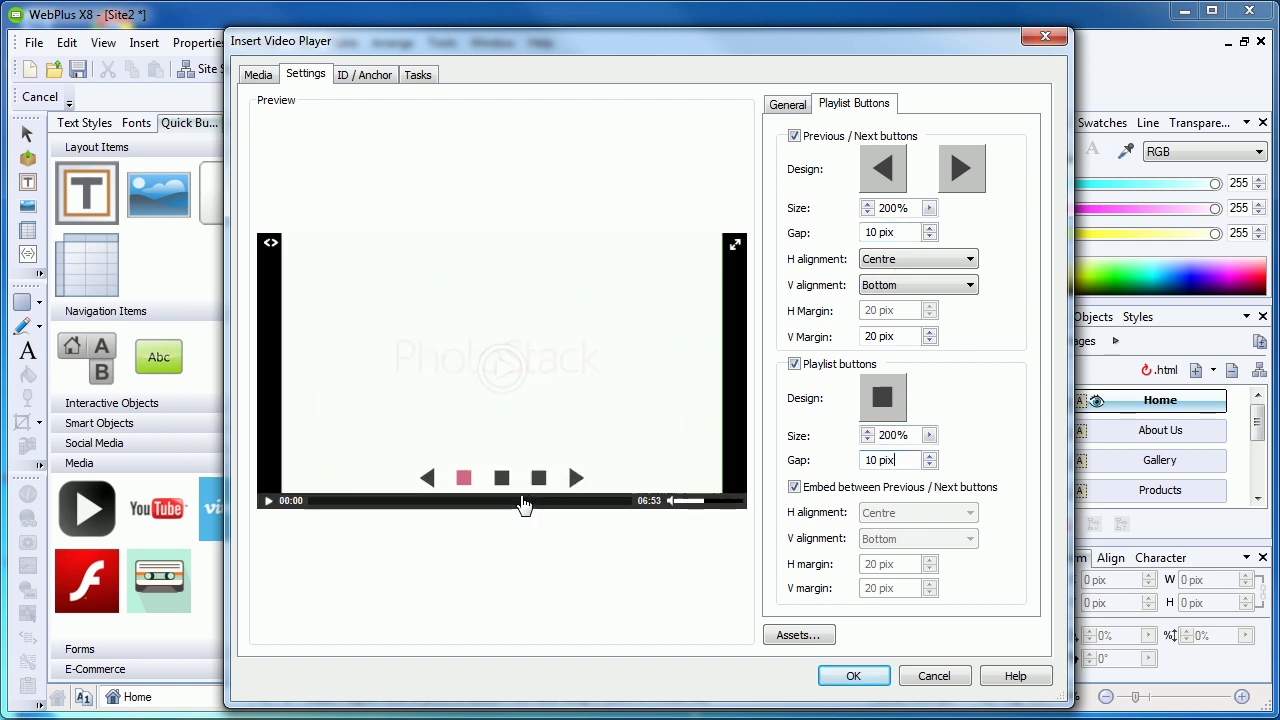
pyautogui.click(855, 677)
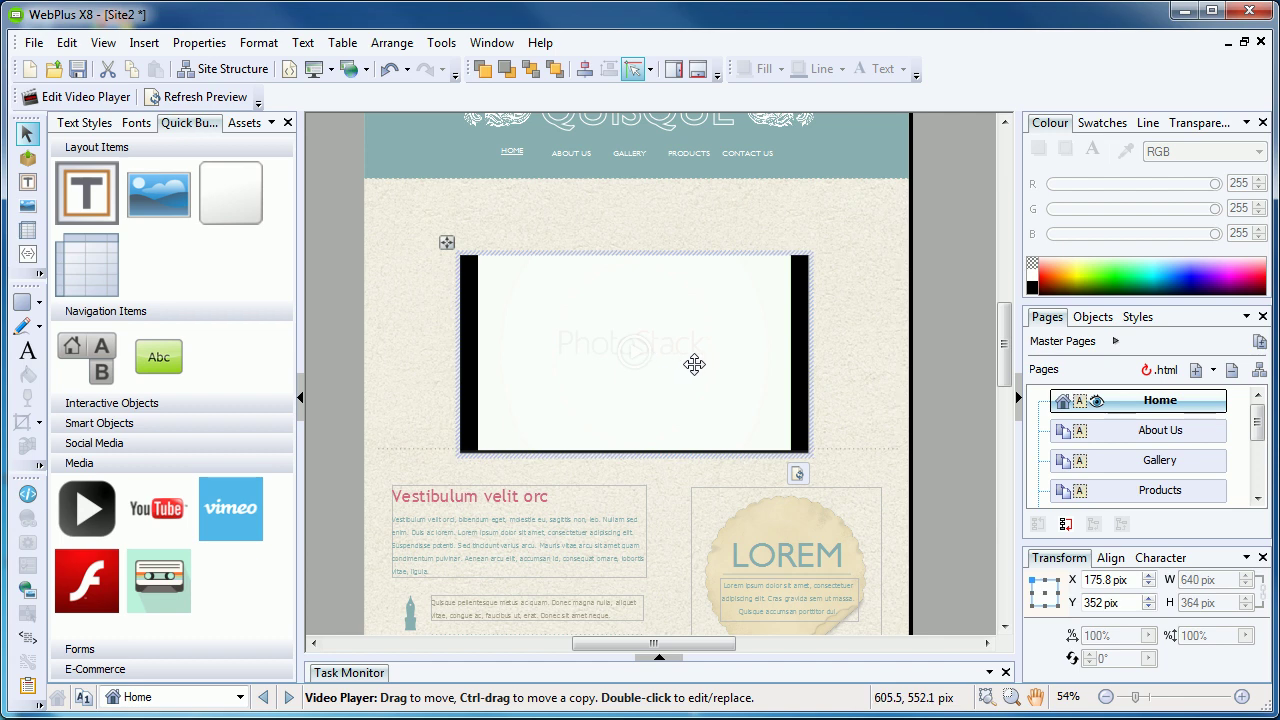
# Step: Centre the video player horizontally relative to the page (X = 180 pix), then deselect it
pyautogui.click(584, 70)
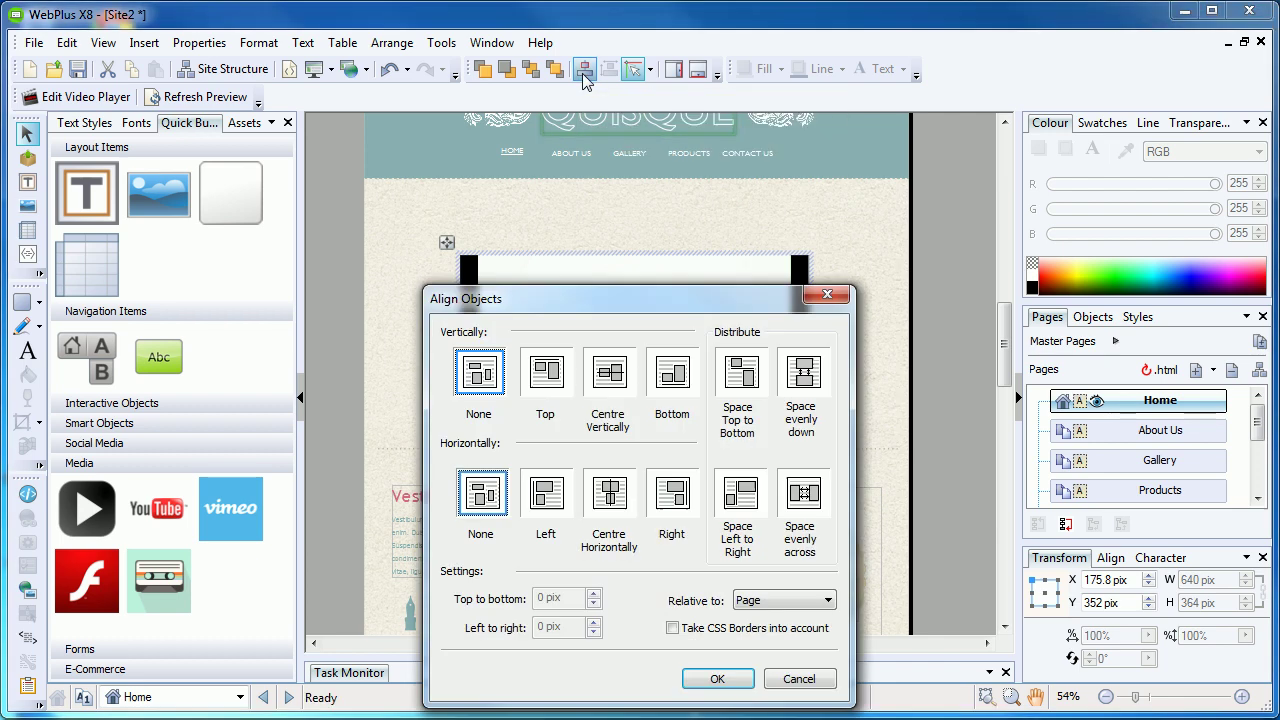
pyautogui.click(607, 505)
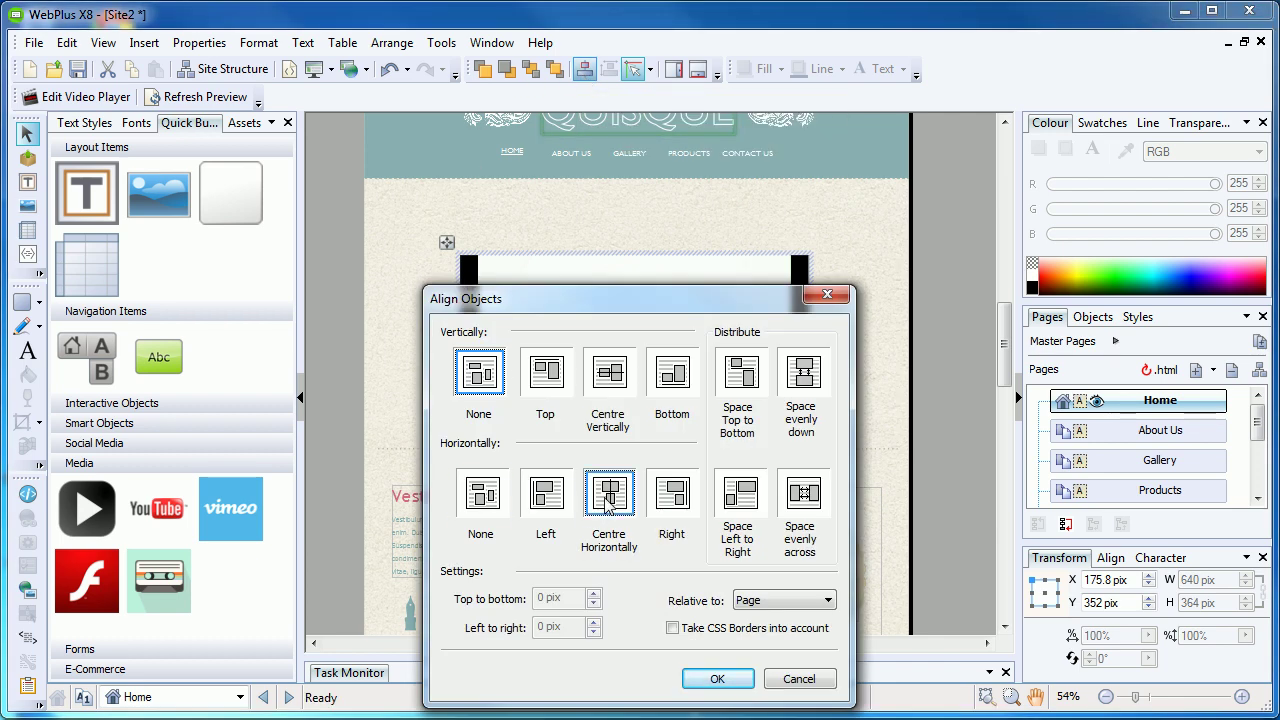
pyautogui.click(717, 679)
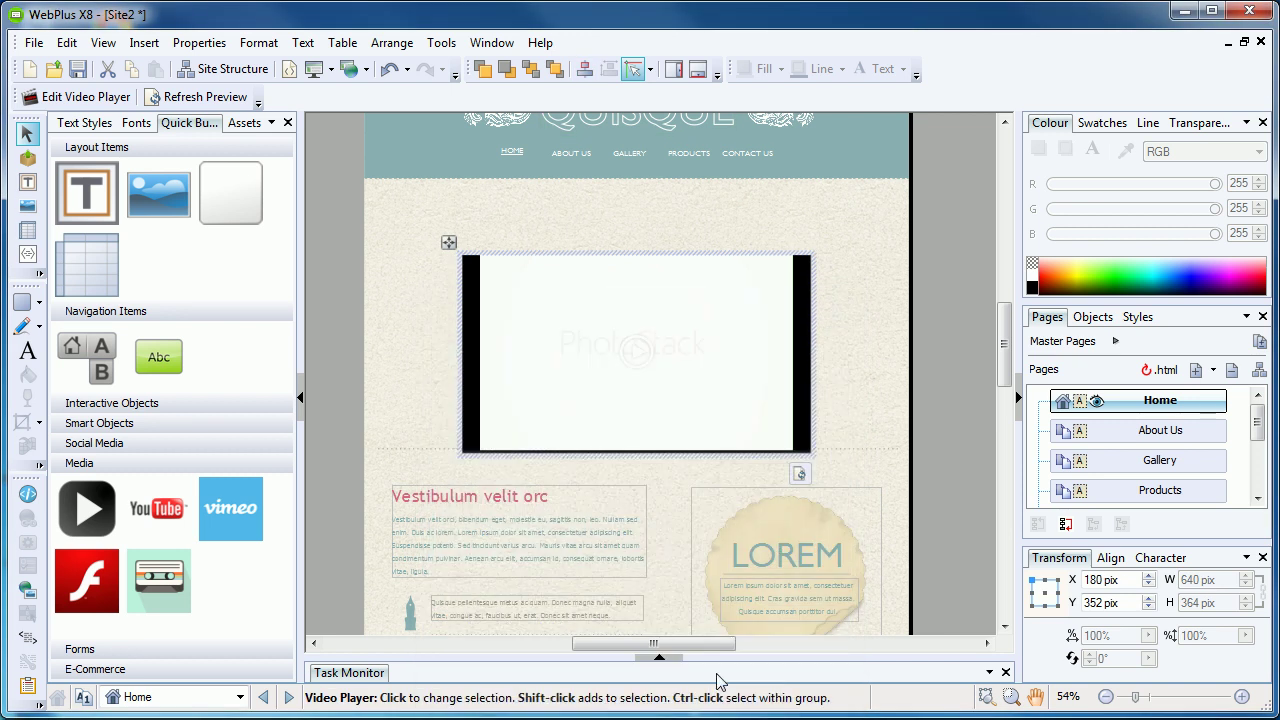
pyautogui.click(878, 400)
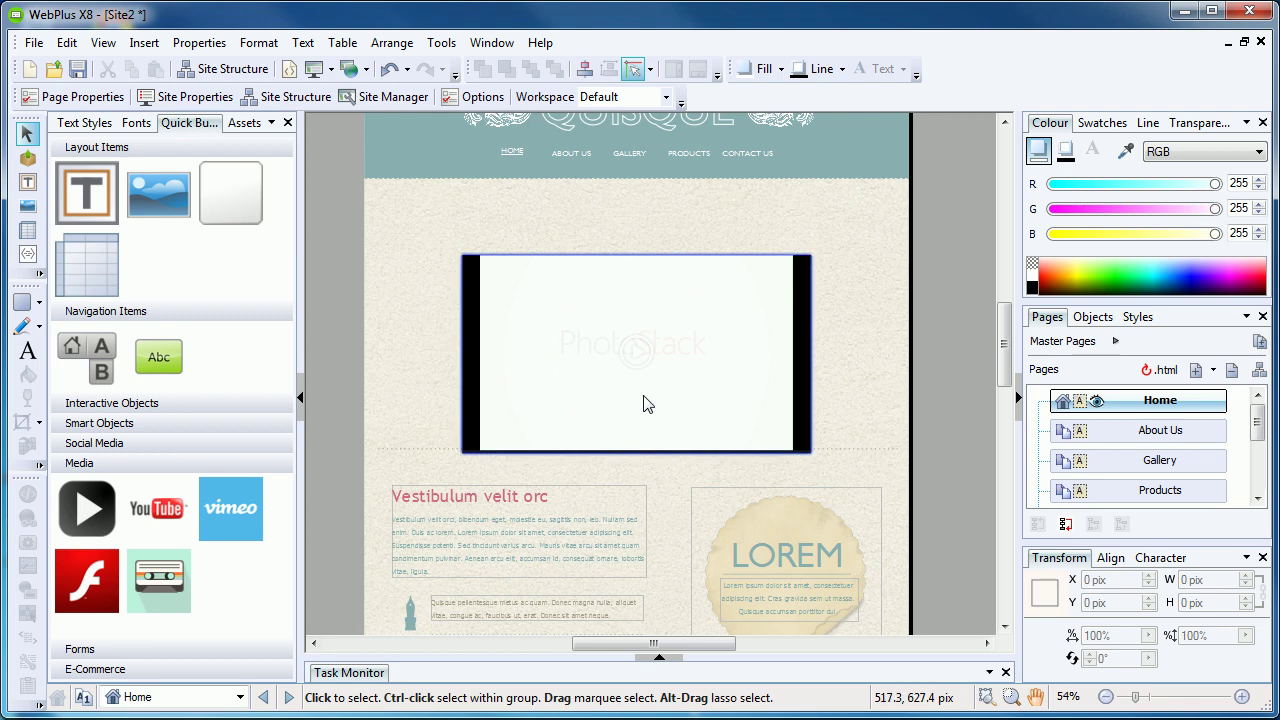
# Step: Preview the Home page in Chrome and scroll down to the playing video player
pyautogui.click(313, 76)
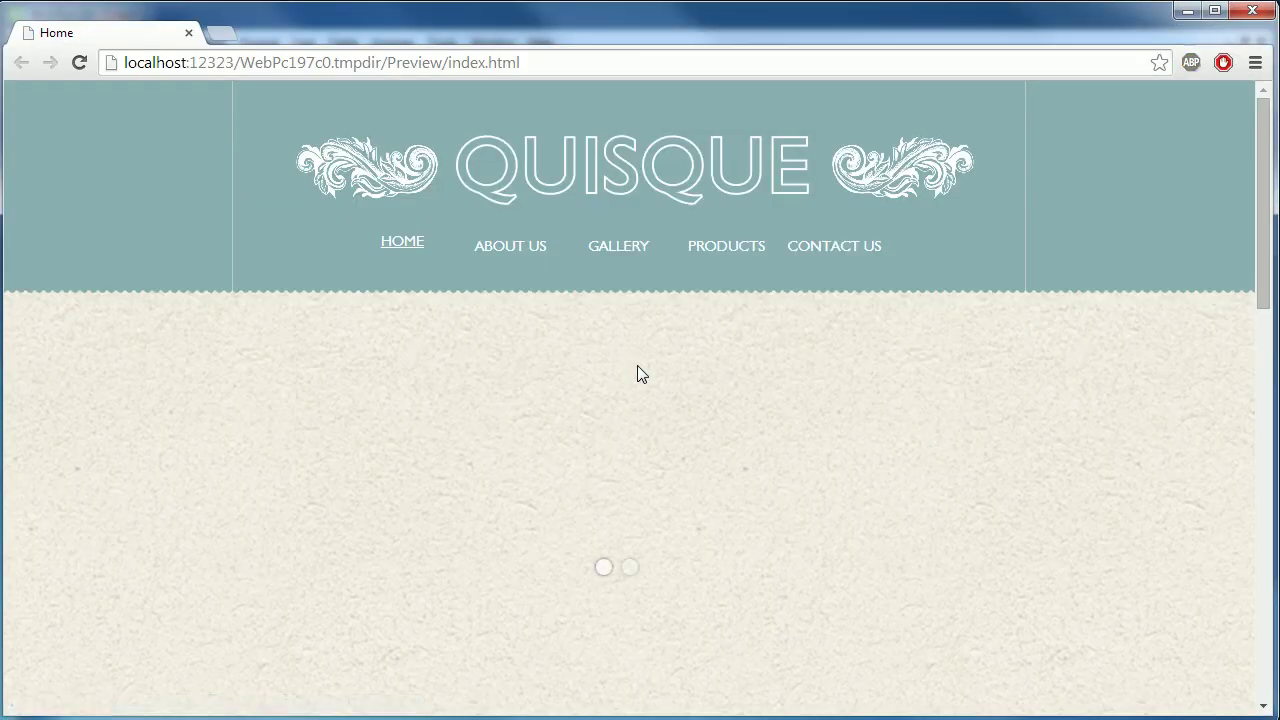
pyautogui.scroll(-2, 1200, 310)
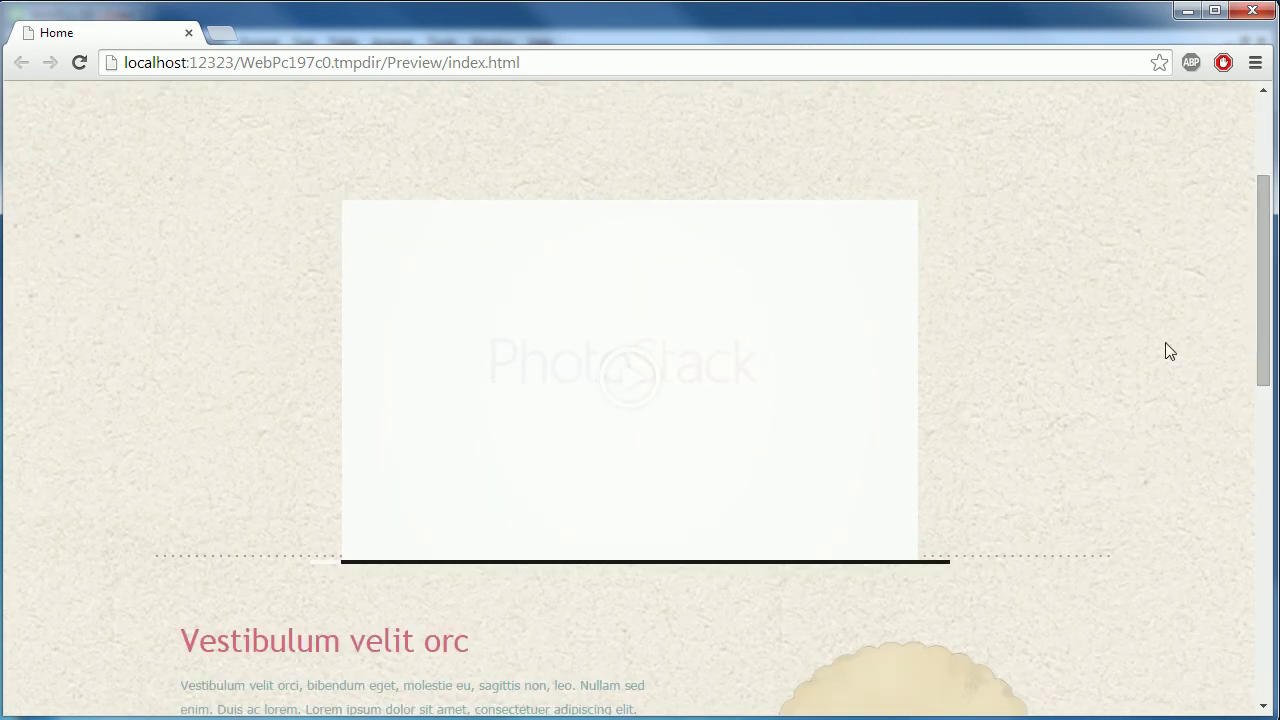
pyautogui.moveTo(640, 386)
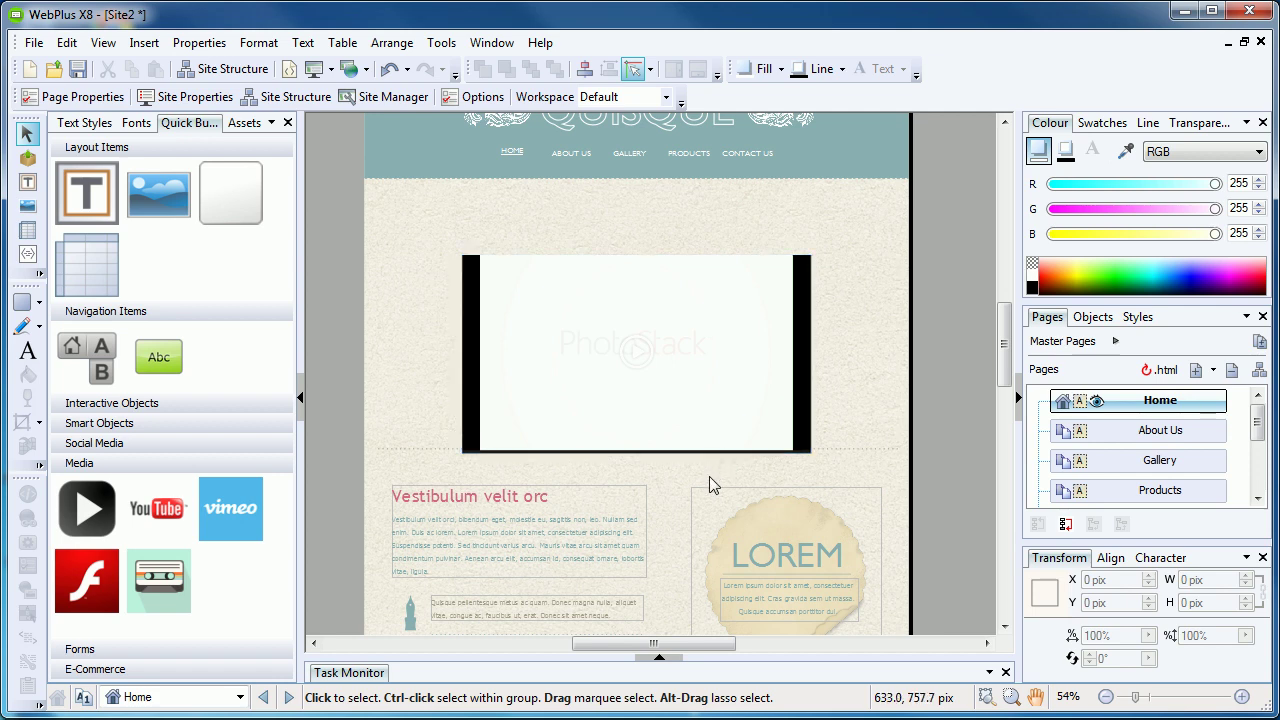
# Step: Set JRM Logo 2 as the player's poster image, testing autoplay but leaving it off
pyautogui.click(728, 350)
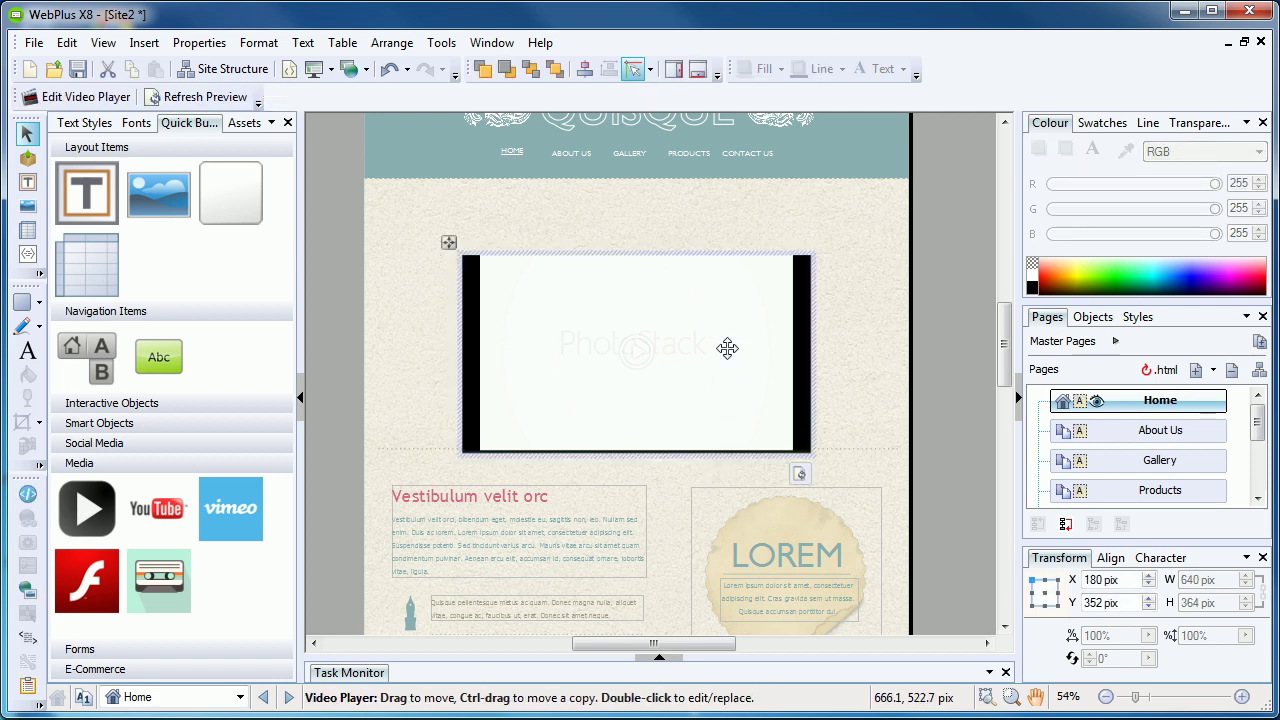
pyautogui.click(34, 97)
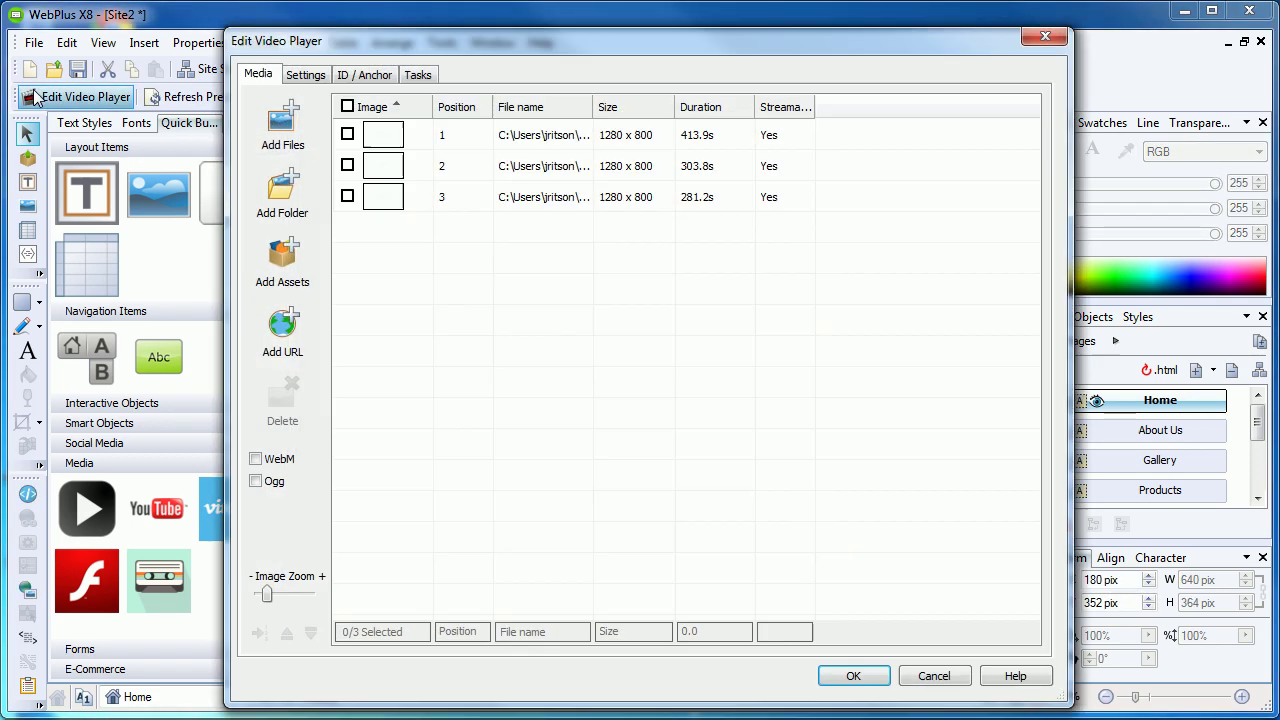
pyautogui.click(305, 75)
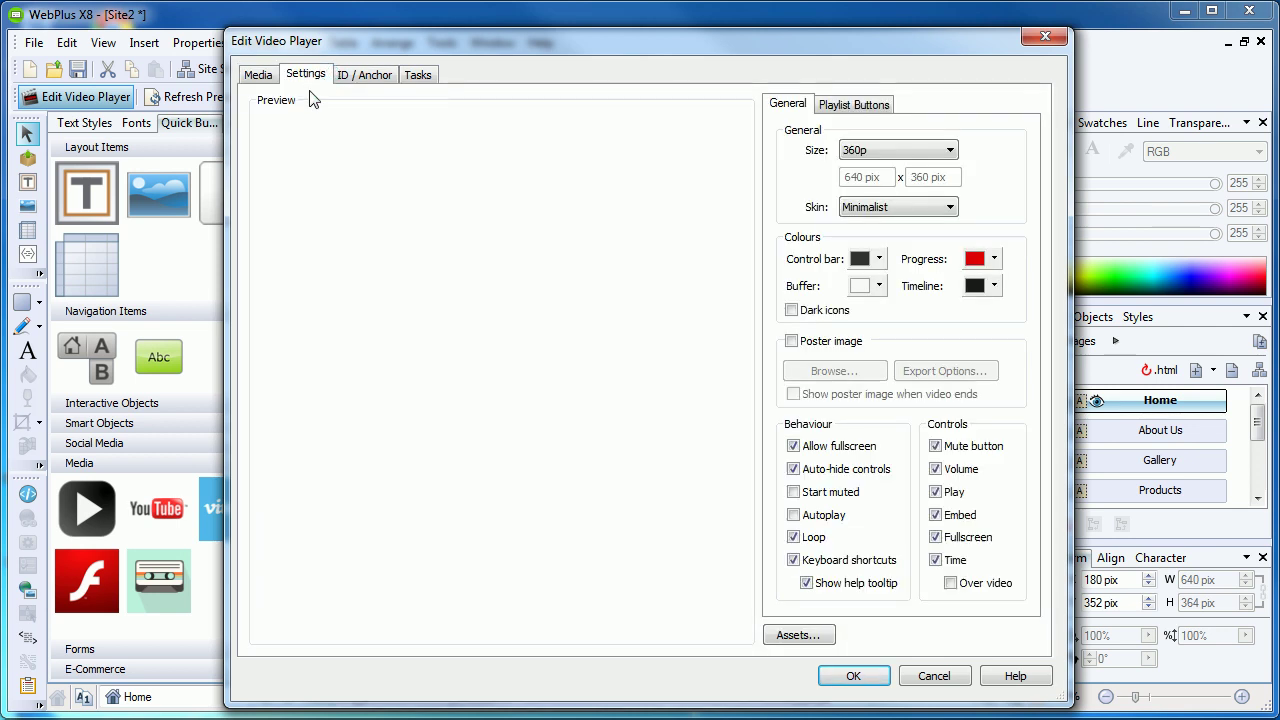
pyautogui.click(816, 342)
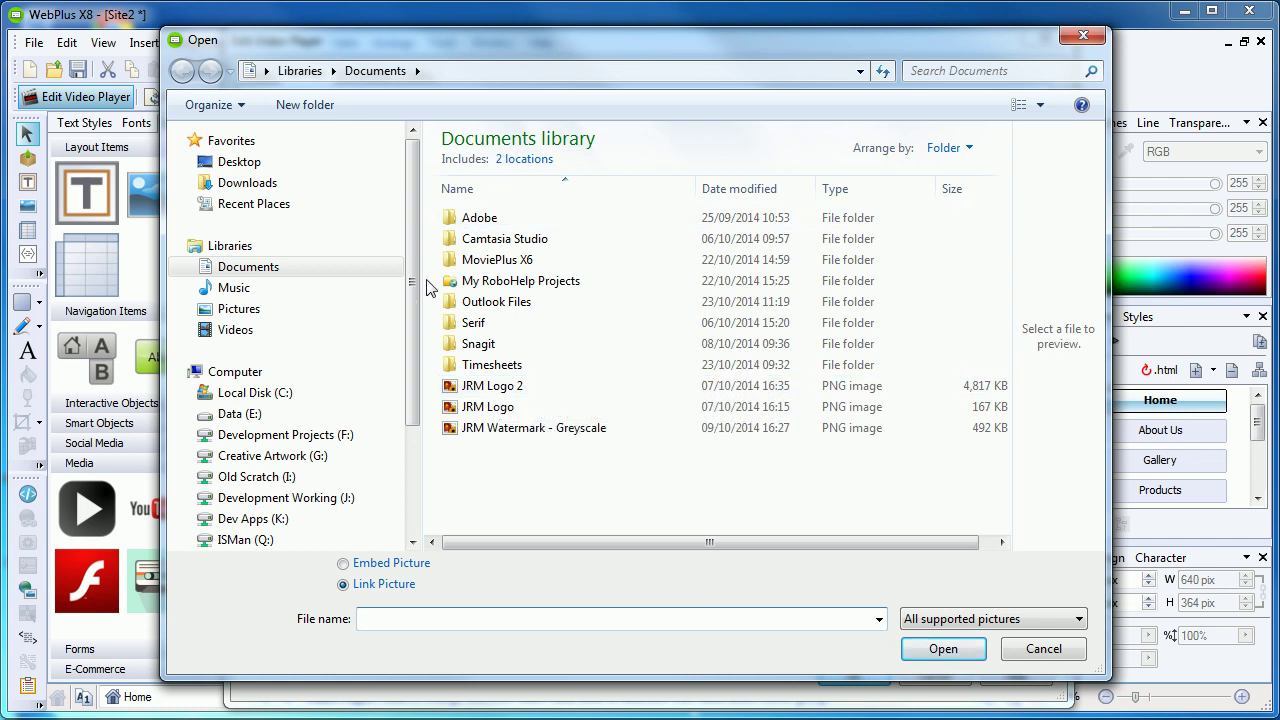
pyautogui.click(475, 386)
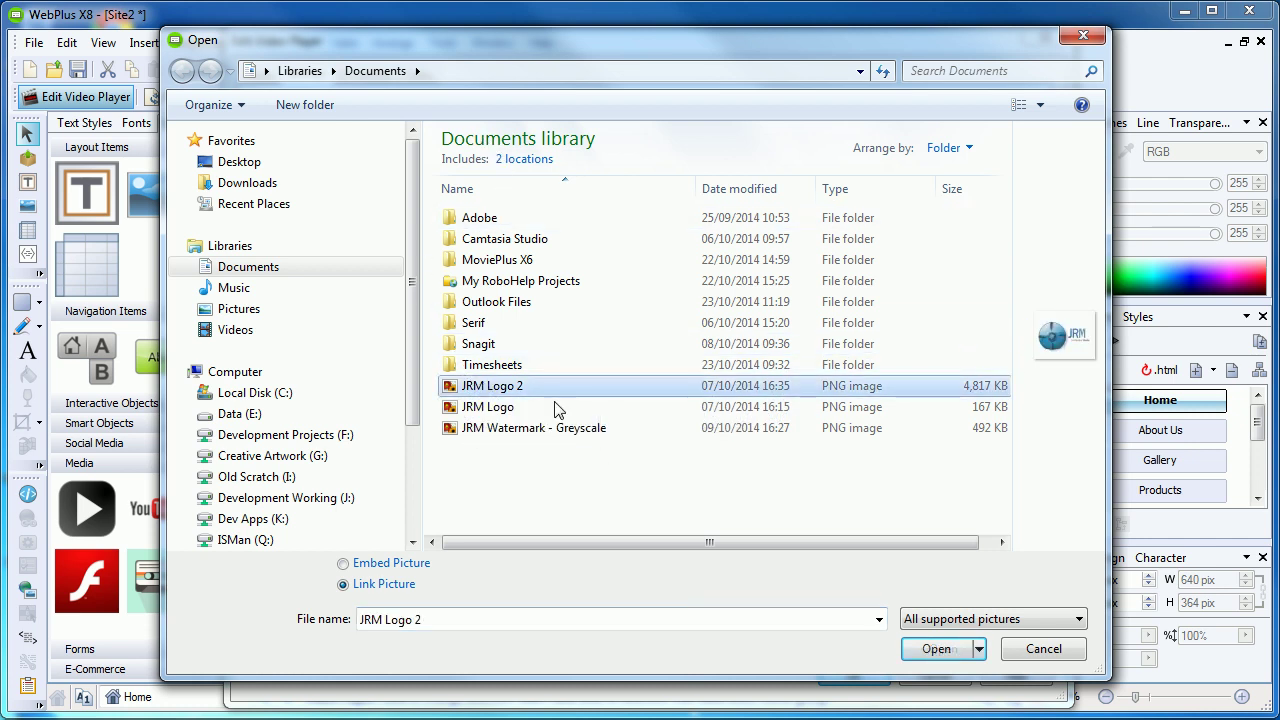
pyautogui.click(936, 649)
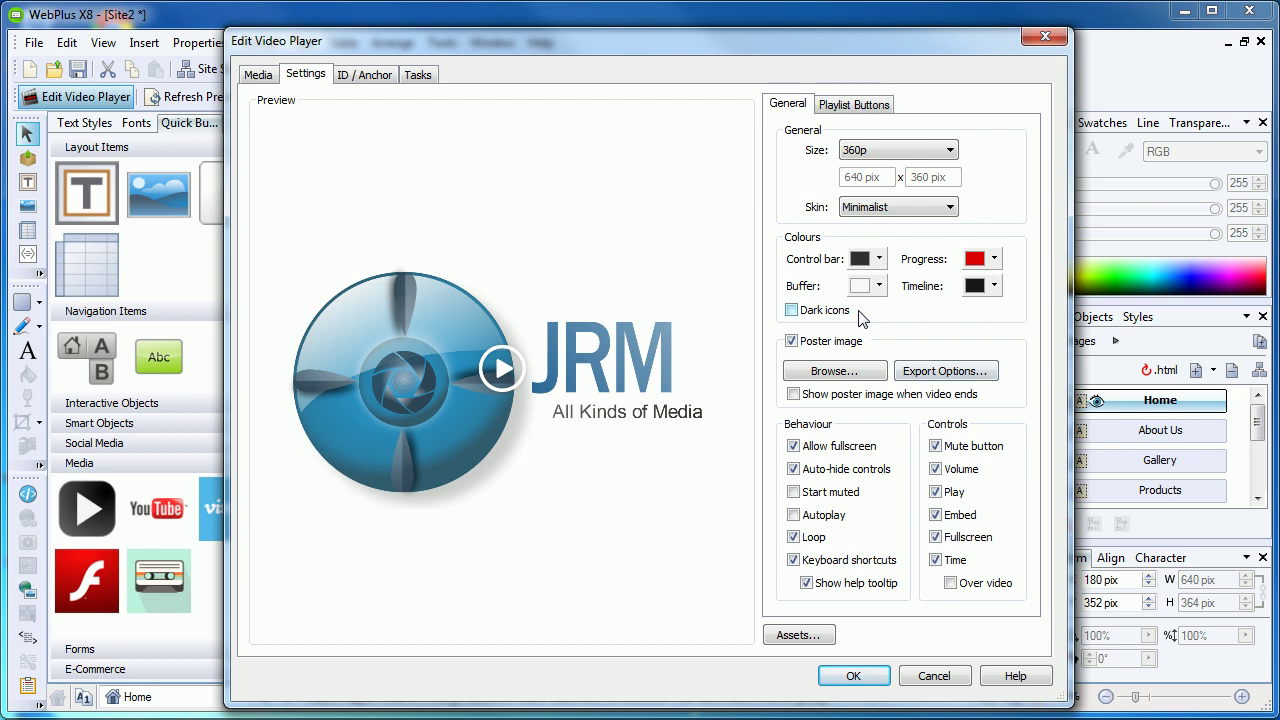
pyautogui.click(817, 520)
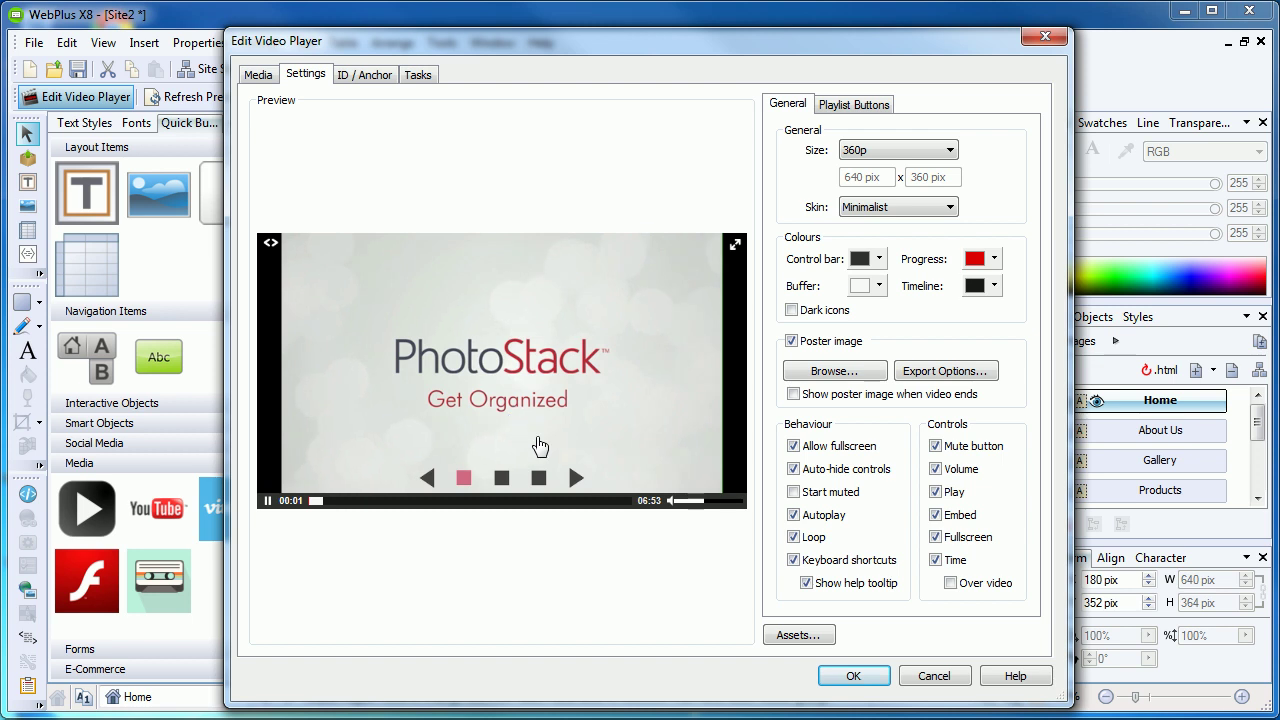
pyautogui.click(815, 520)
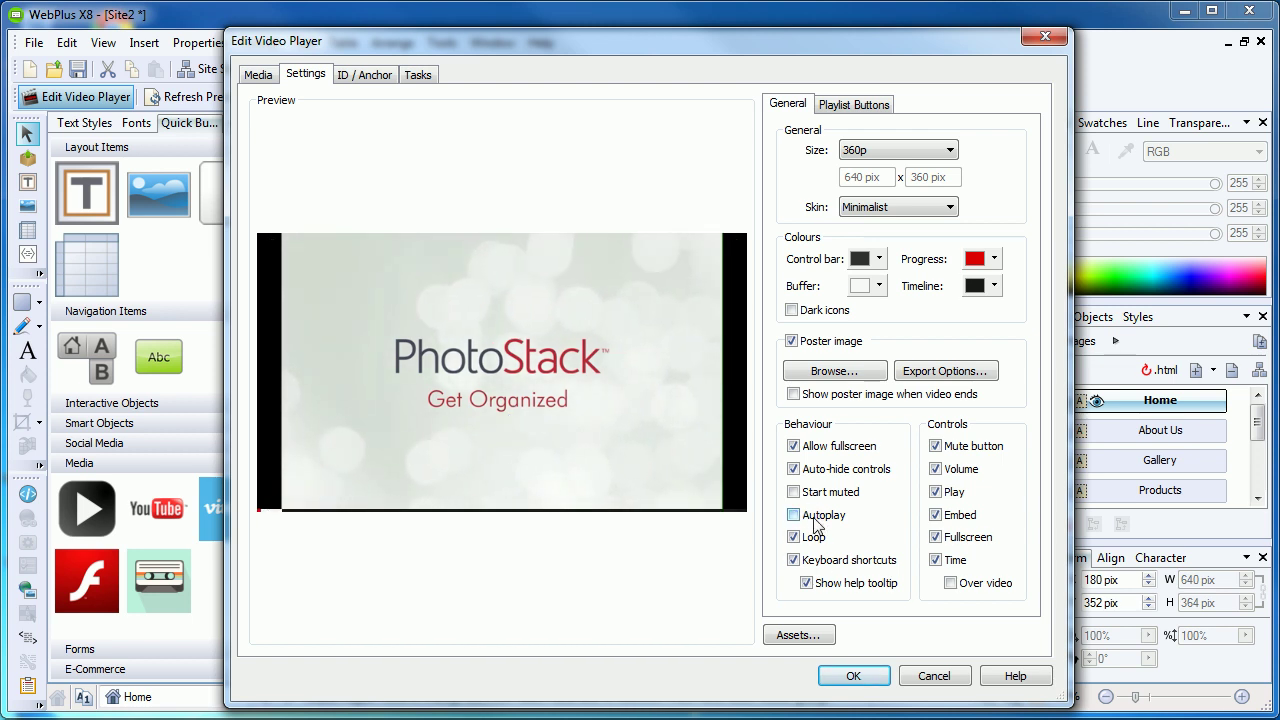
# Step: Move playlist rows 1 and 2 down one place so the 281.2s clip comes first, then deselect them
pyautogui.click(259, 77)
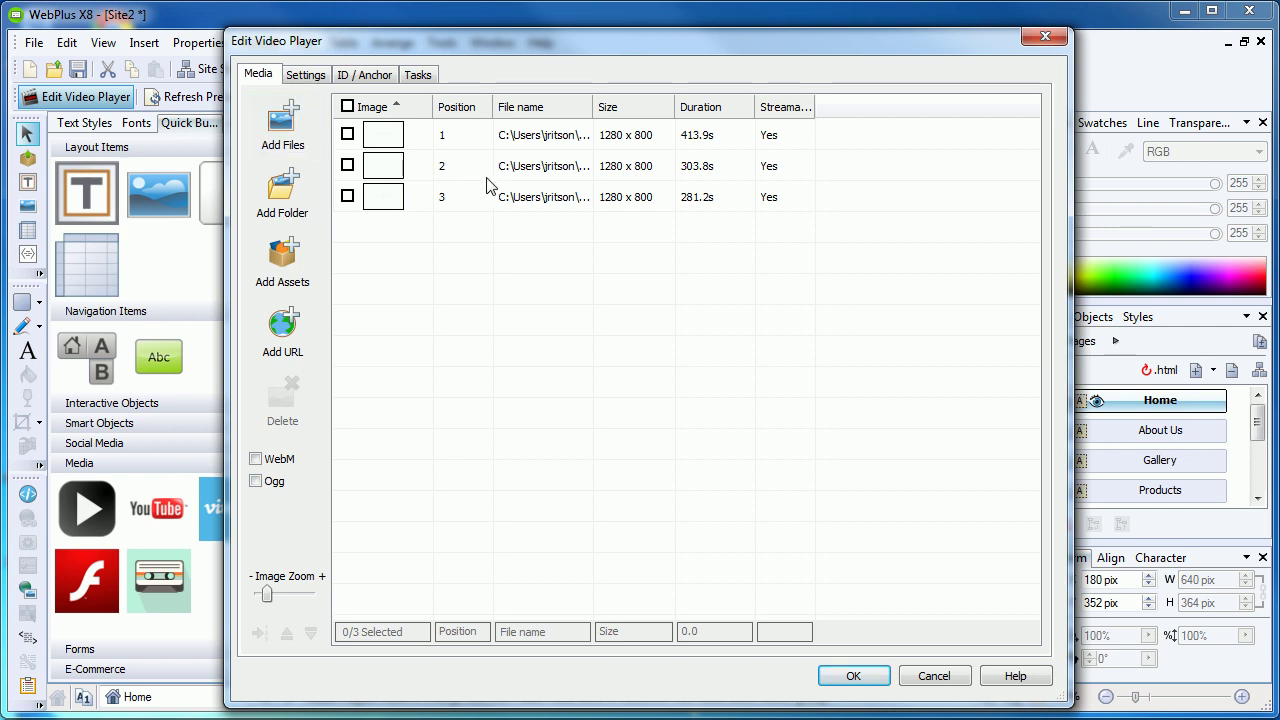
pyautogui.click(347, 135)
pyautogui.click(348, 166)
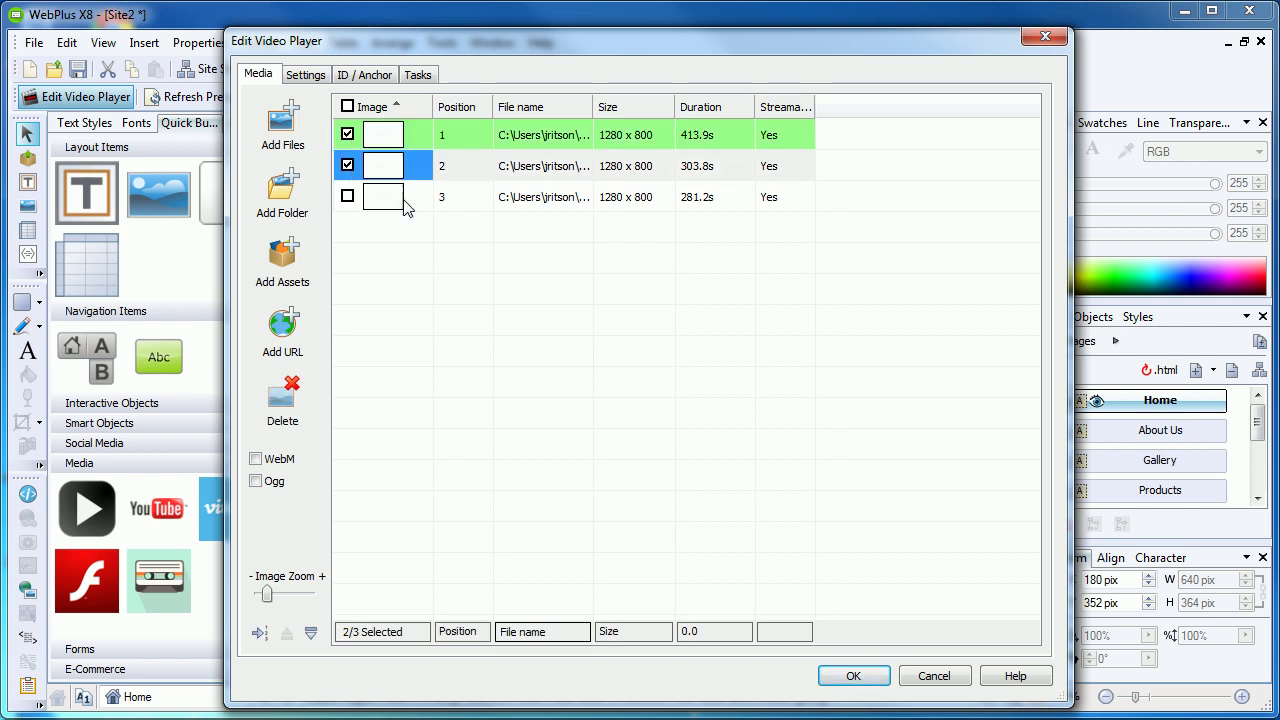
pyautogui.click(310, 632)
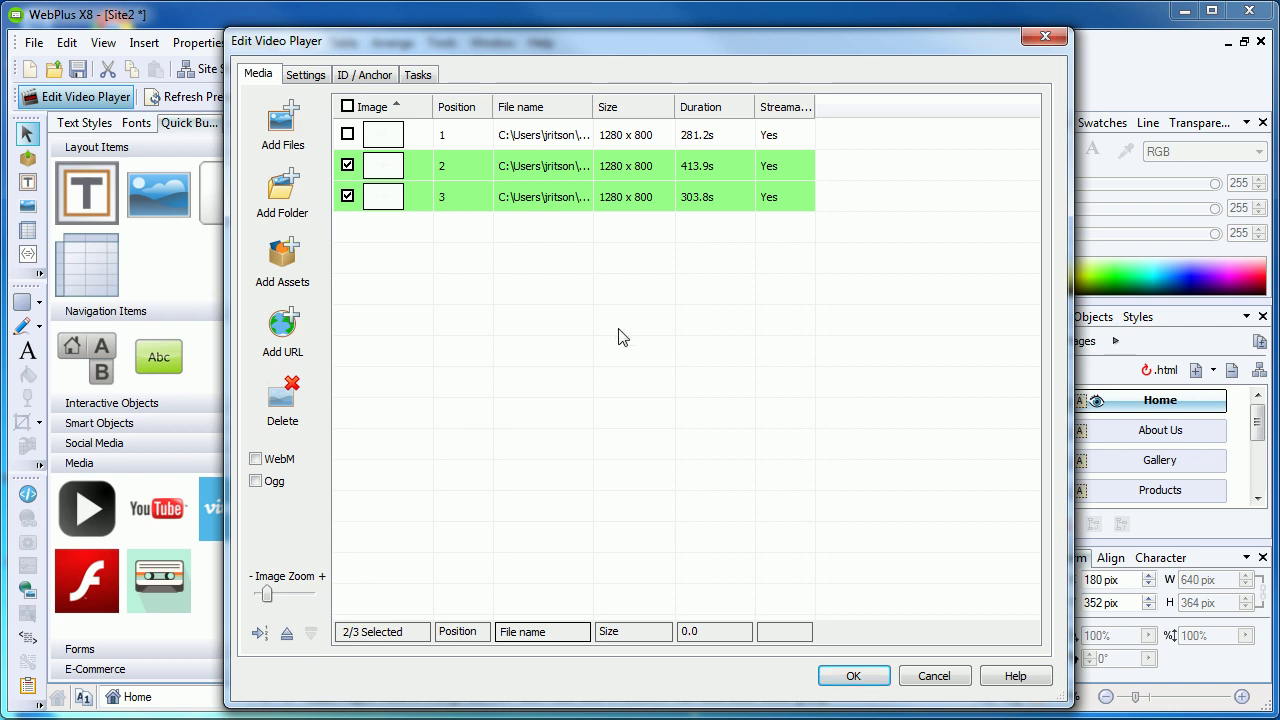
pyautogui.click(348, 166)
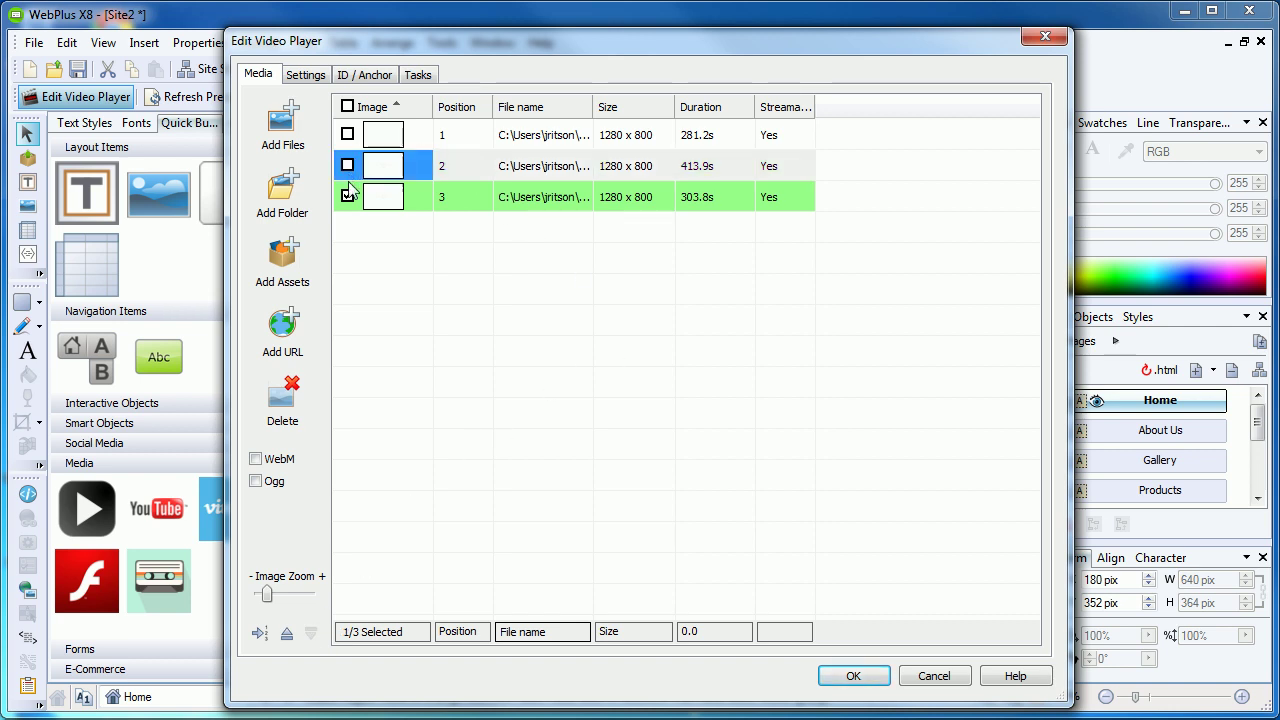
pyautogui.click(348, 197)
# Step: Add the remote dpx6_keyframeanimation.mp4 URL to the playlist as item 4
pyautogui.click(367, 282)
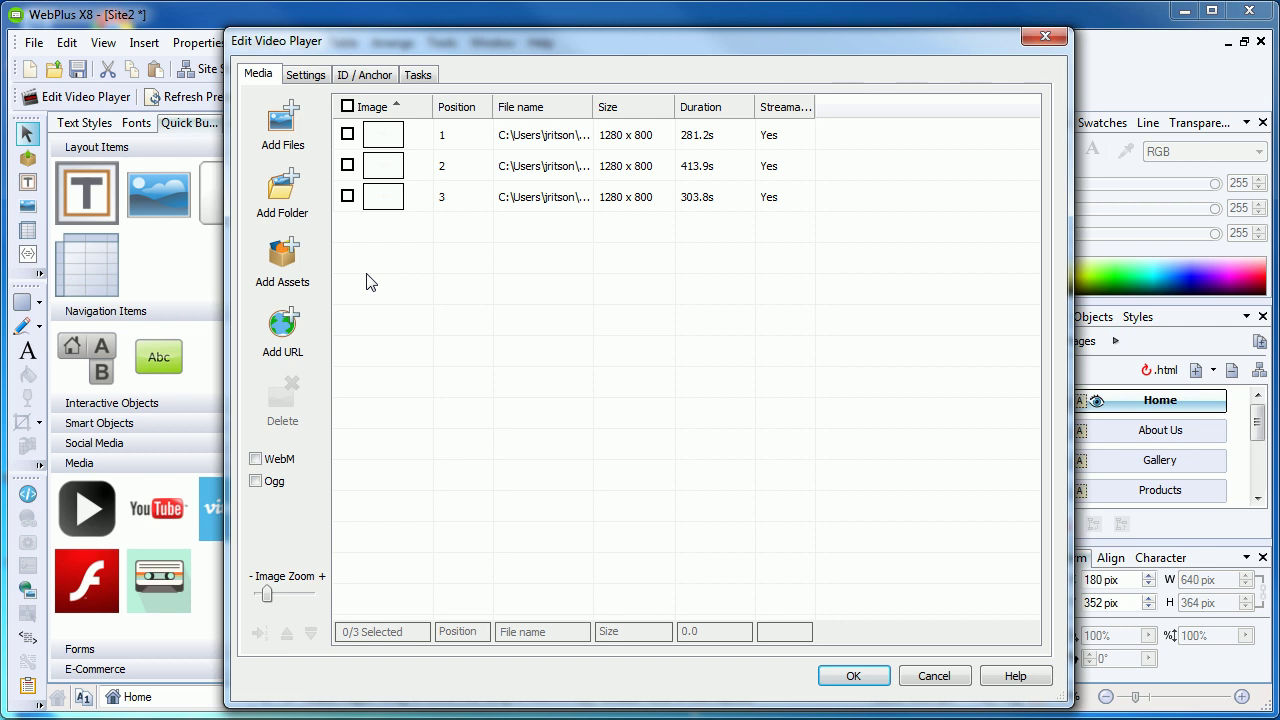
pyautogui.click(284, 330)
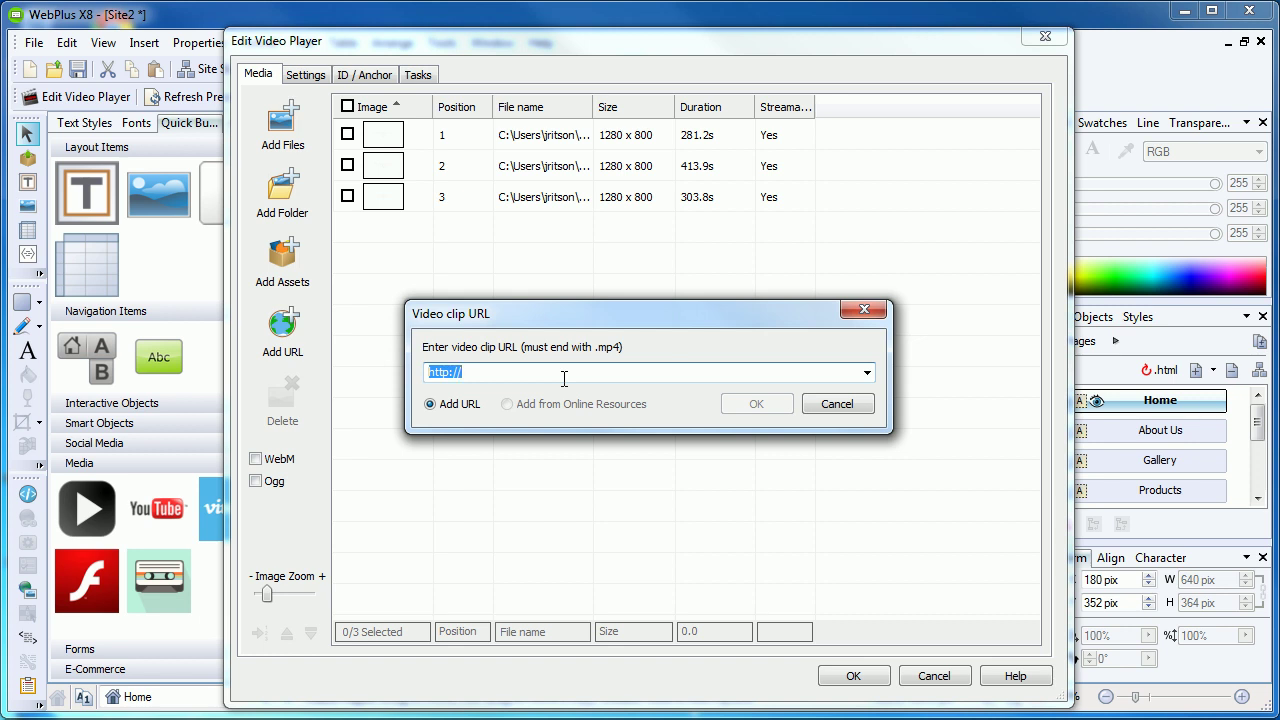
pyautogui.hotkey('ctrl', 'v')
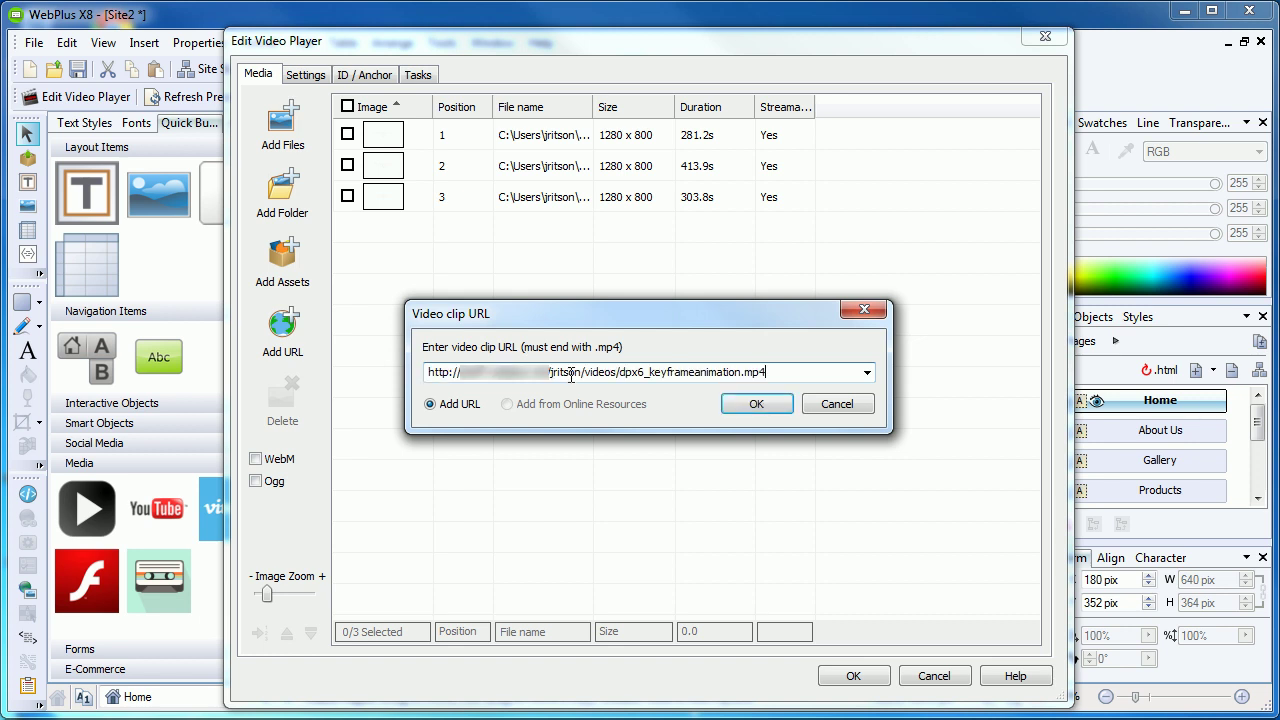
pyautogui.click(757, 406)
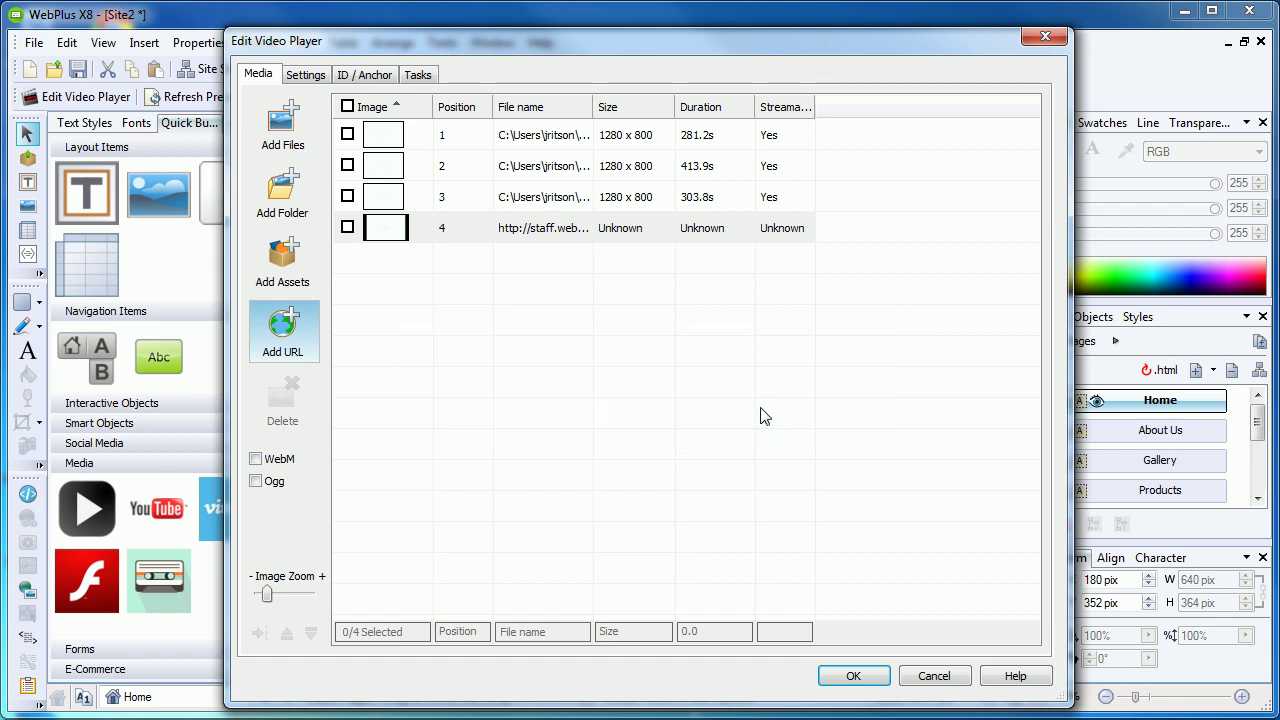
# Step: Apply the player changes, preview the home page in Chrome, and play another playlist video
pyautogui.click(853, 675)
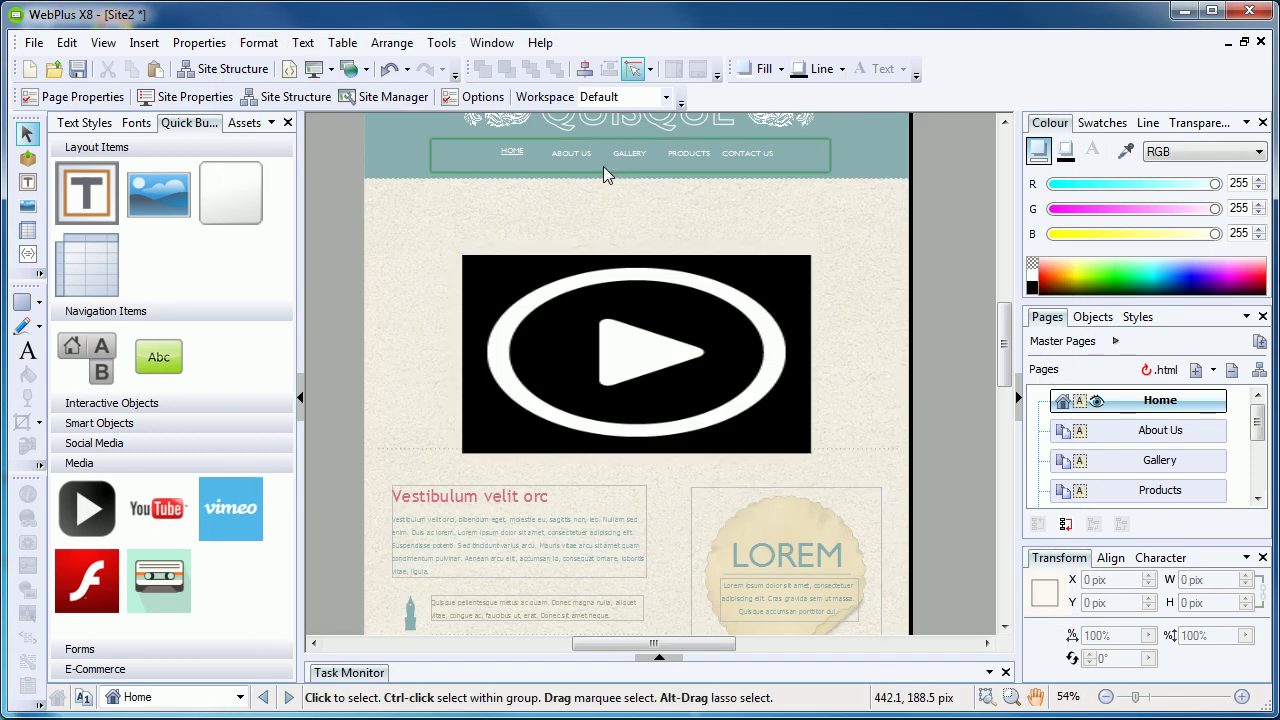
pyautogui.hotkey('alt', 'p')
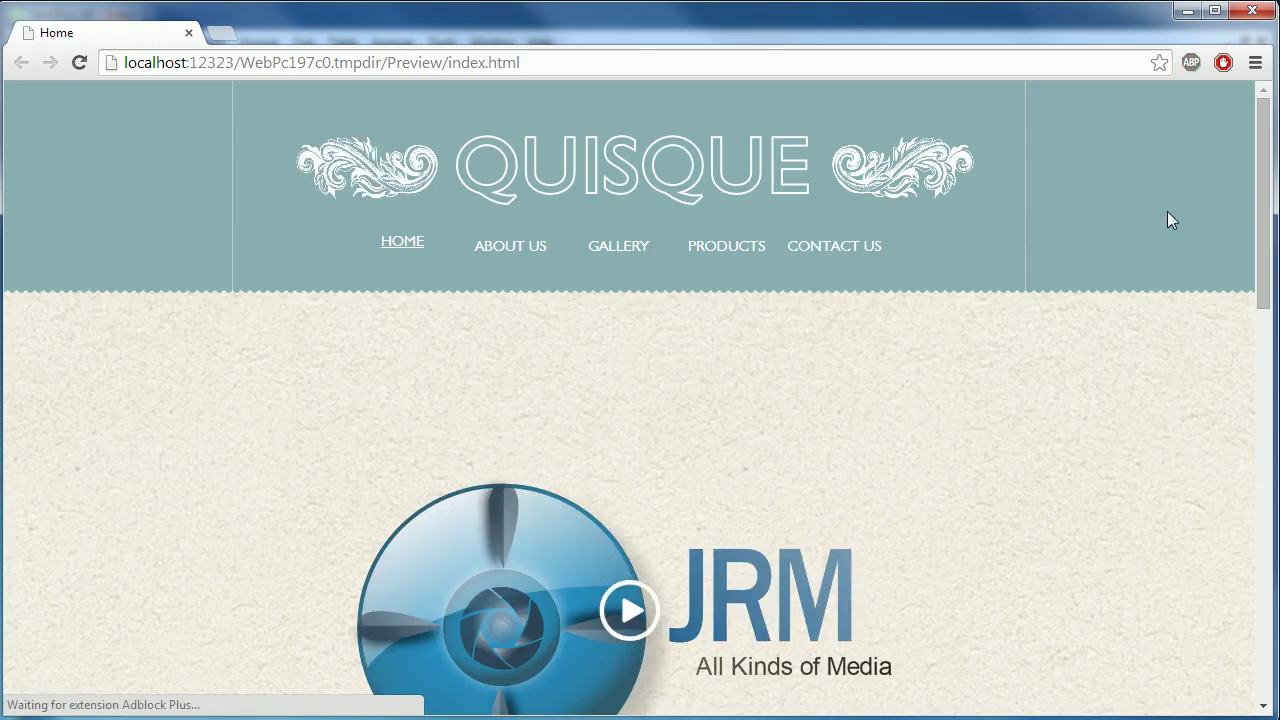
pyautogui.moveTo(1264, 157); pyautogui.dragTo(1260, 257)
pyautogui.moveTo(571, 234)
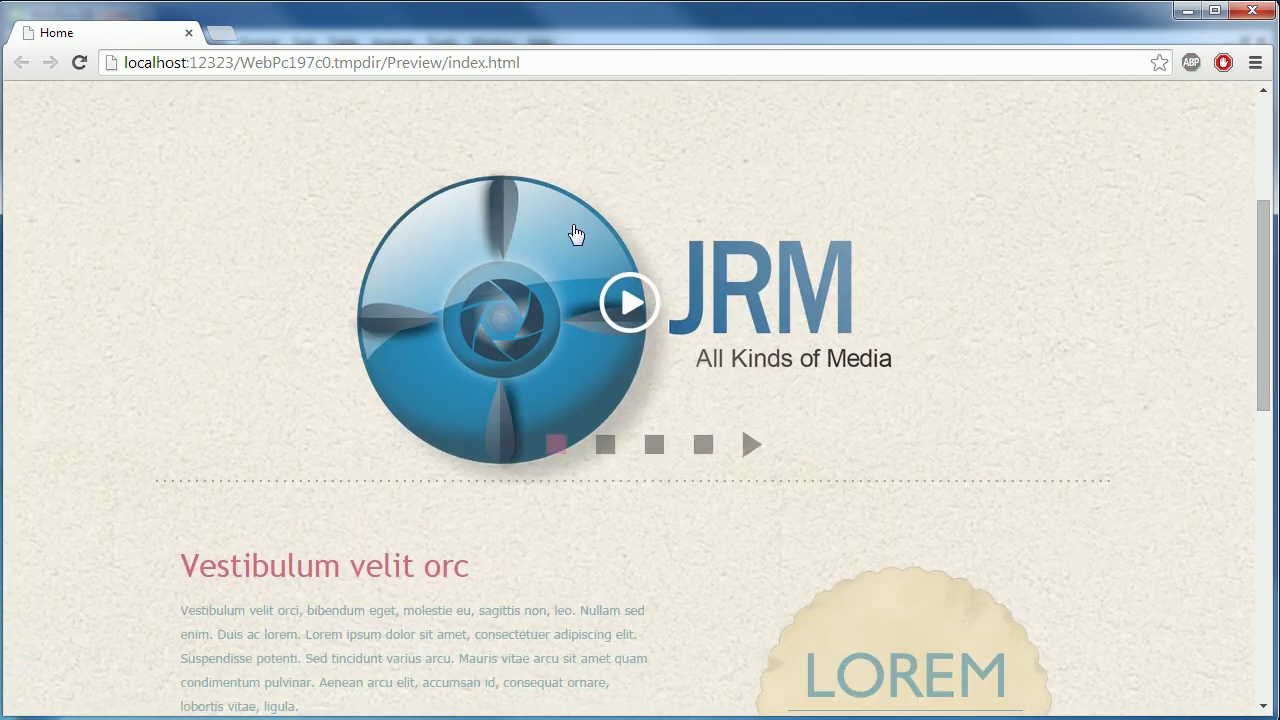
pyautogui.click(700, 445)
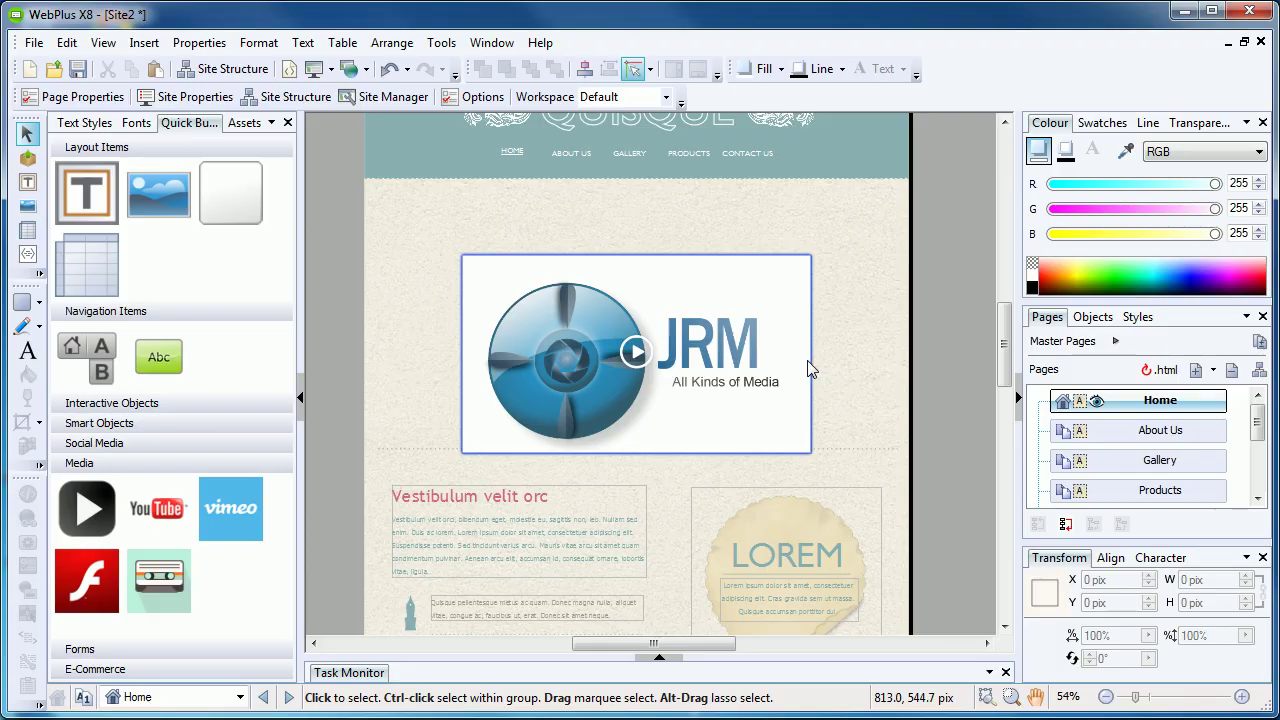
pyautogui.click(441, 43)
pyautogui.moveTo(500, 66)
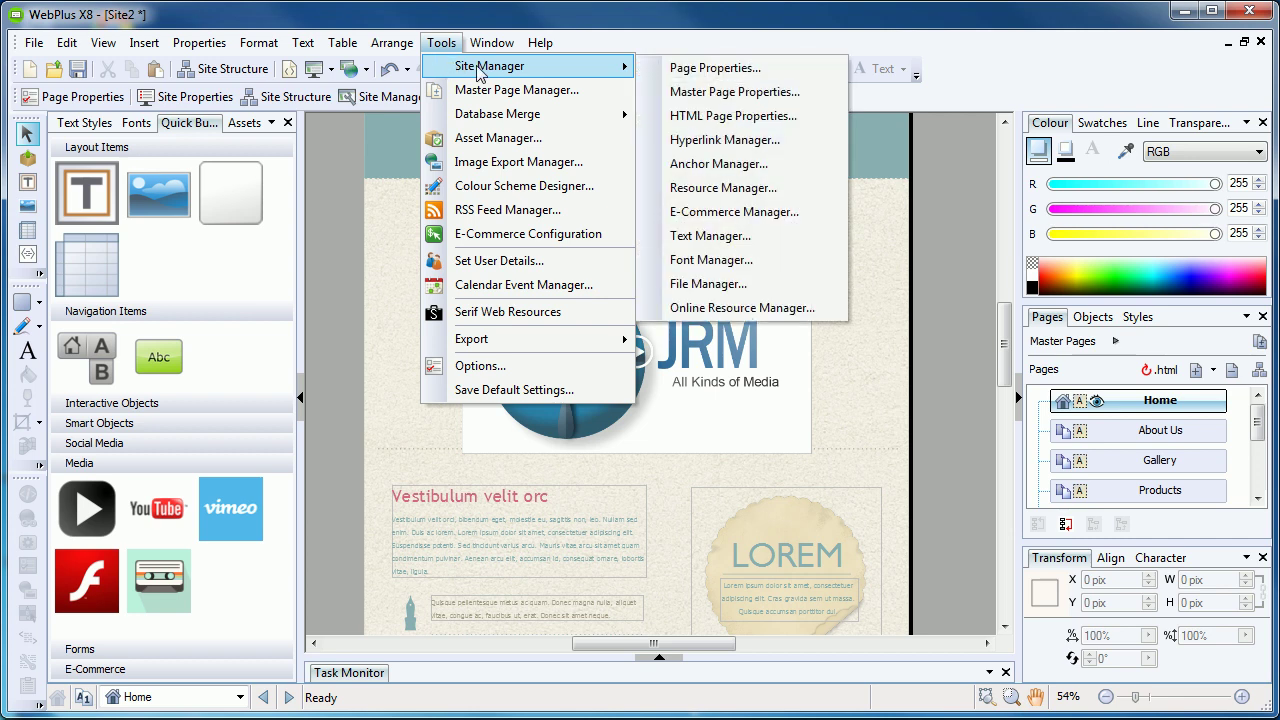
pyautogui.click(740, 309)
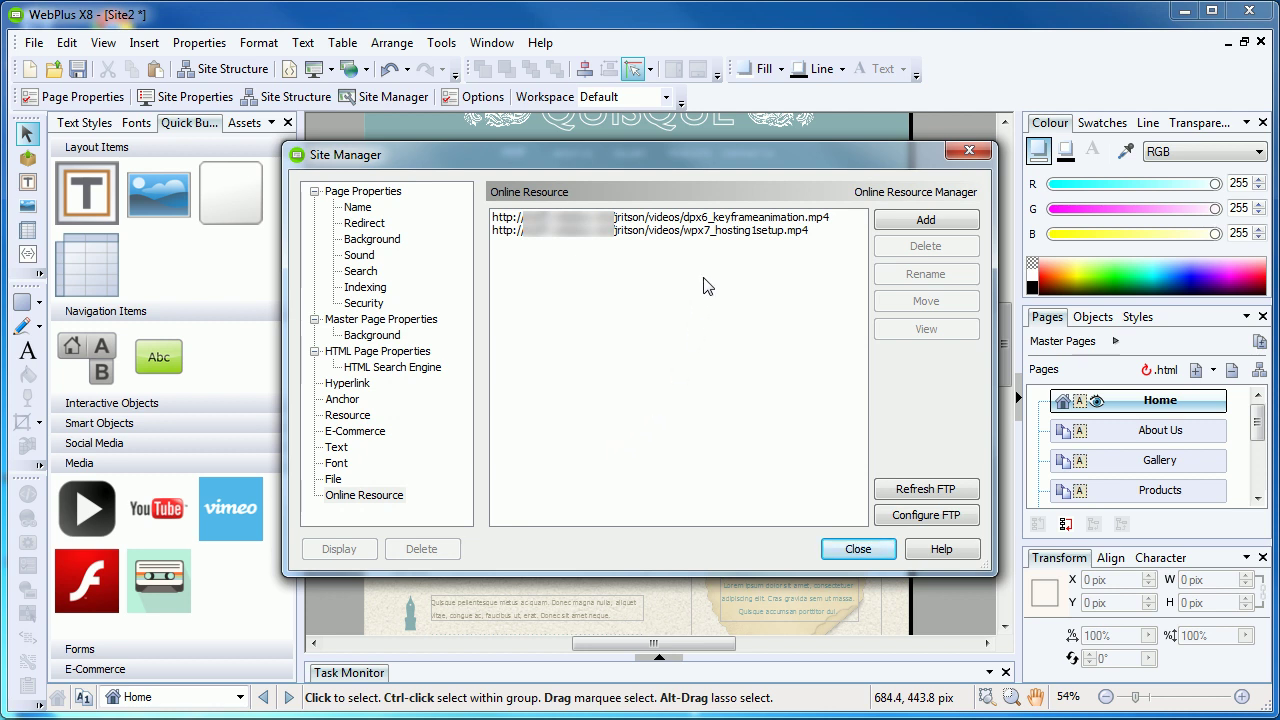
pyautogui.click(740, 232)
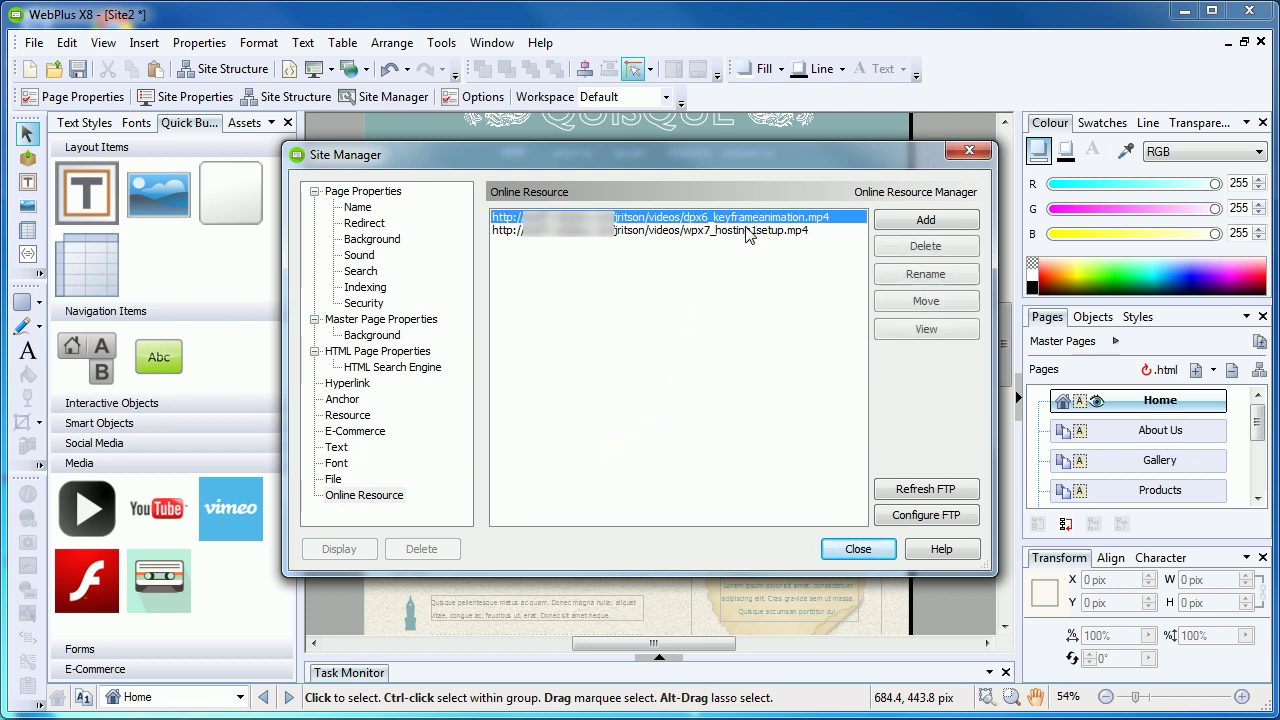
pyautogui.click(745, 232)
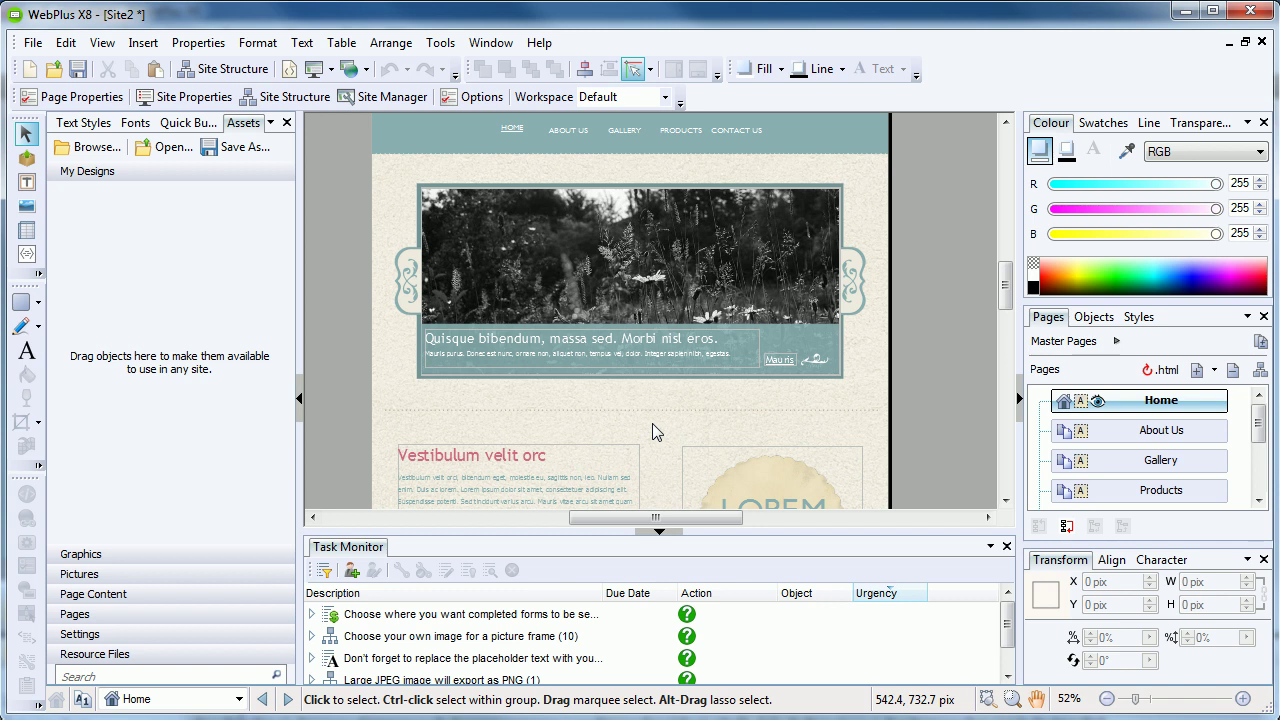
# Step: Select the video player on the Gallery page and open its editor
pyautogui.click(1168, 462)
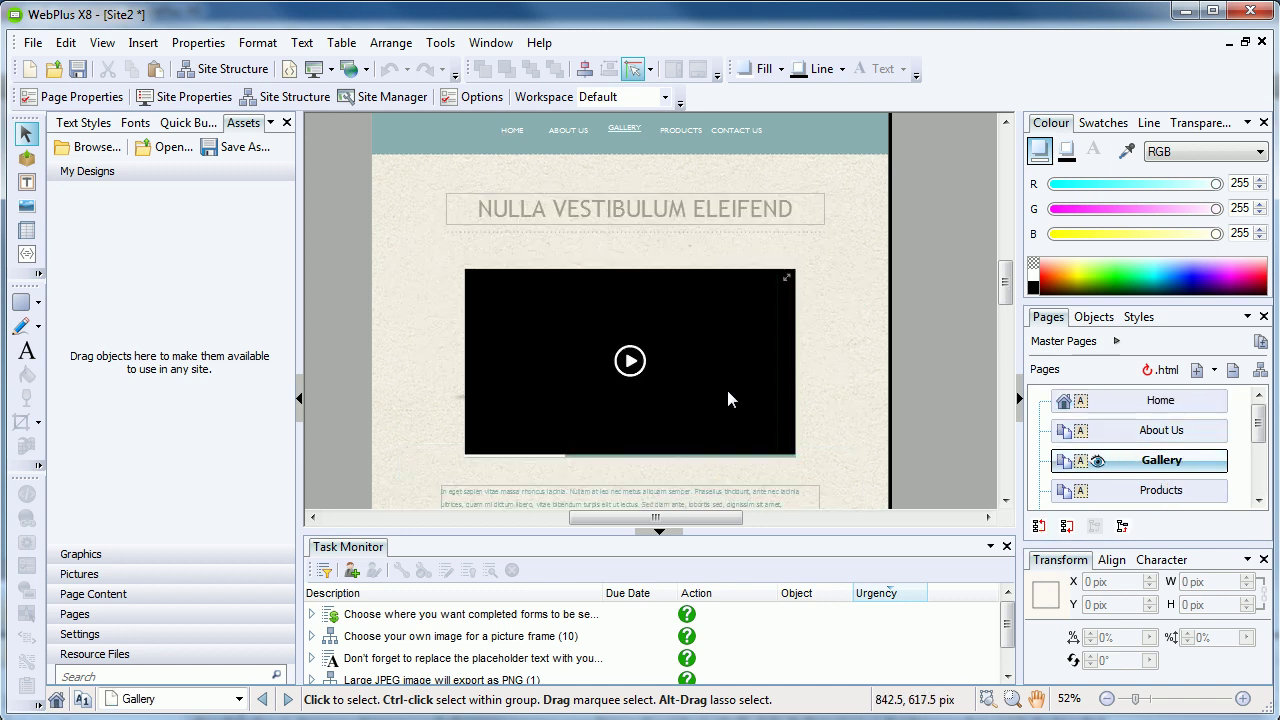
pyautogui.click(647, 362)
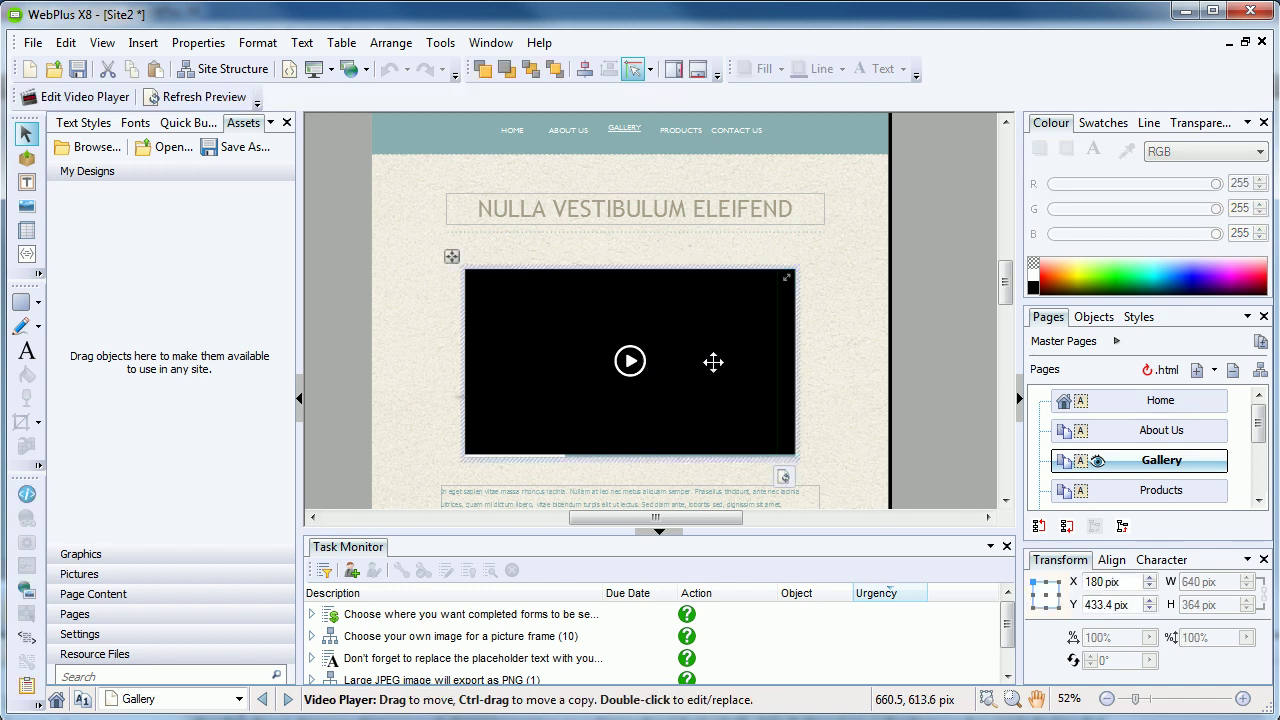
pyautogui.click(66, 97)
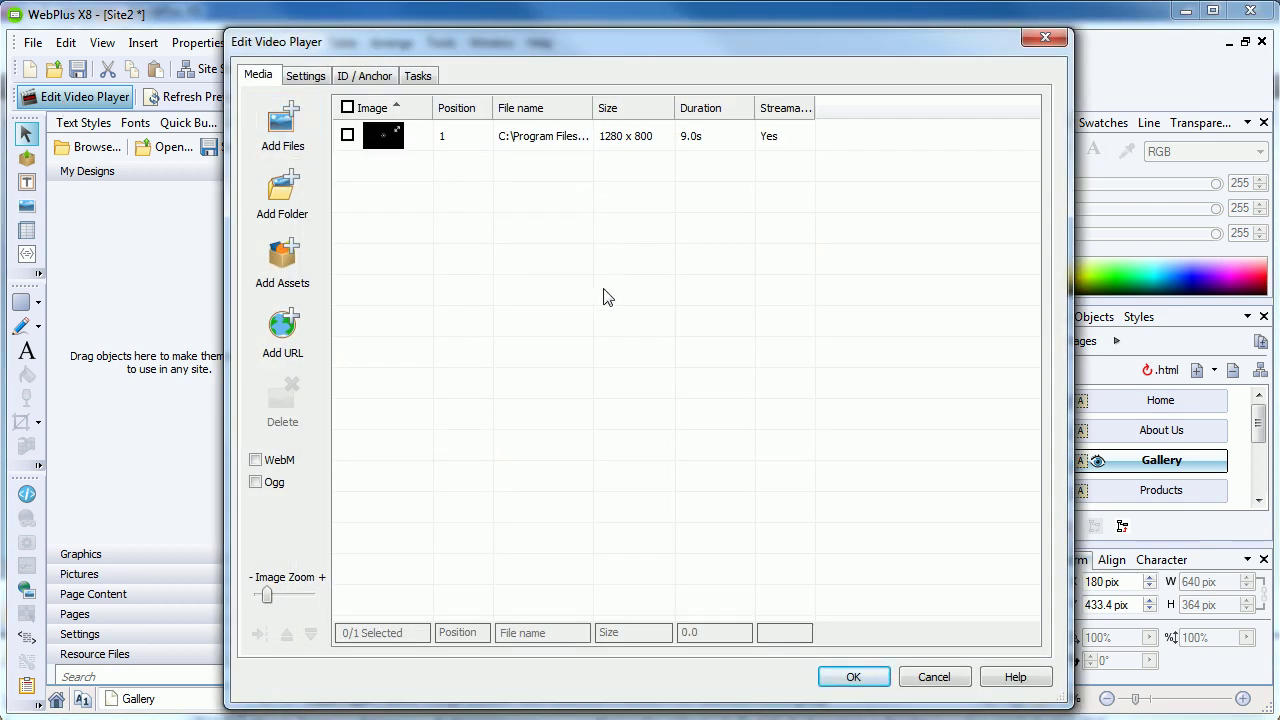
# Step: Keep the player size at 360p in the editor's Settings
pyautogui.click(305, 76)
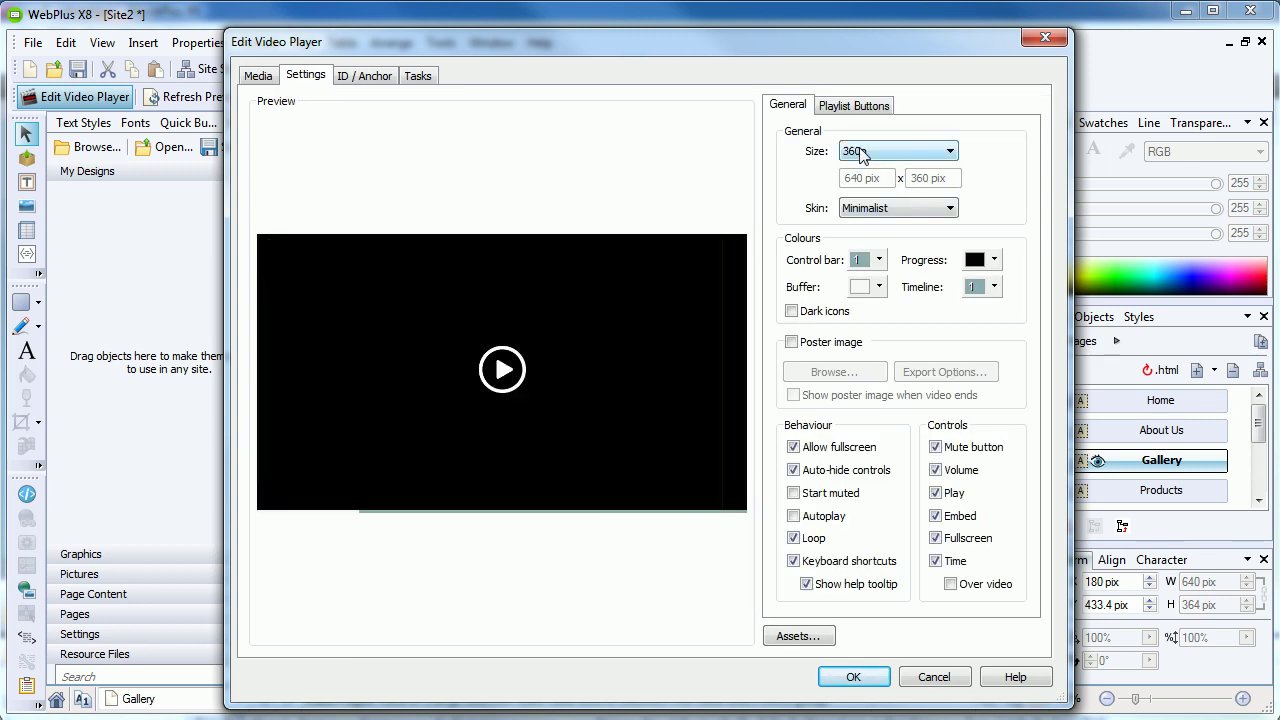
pyautogui.click(860, 150)
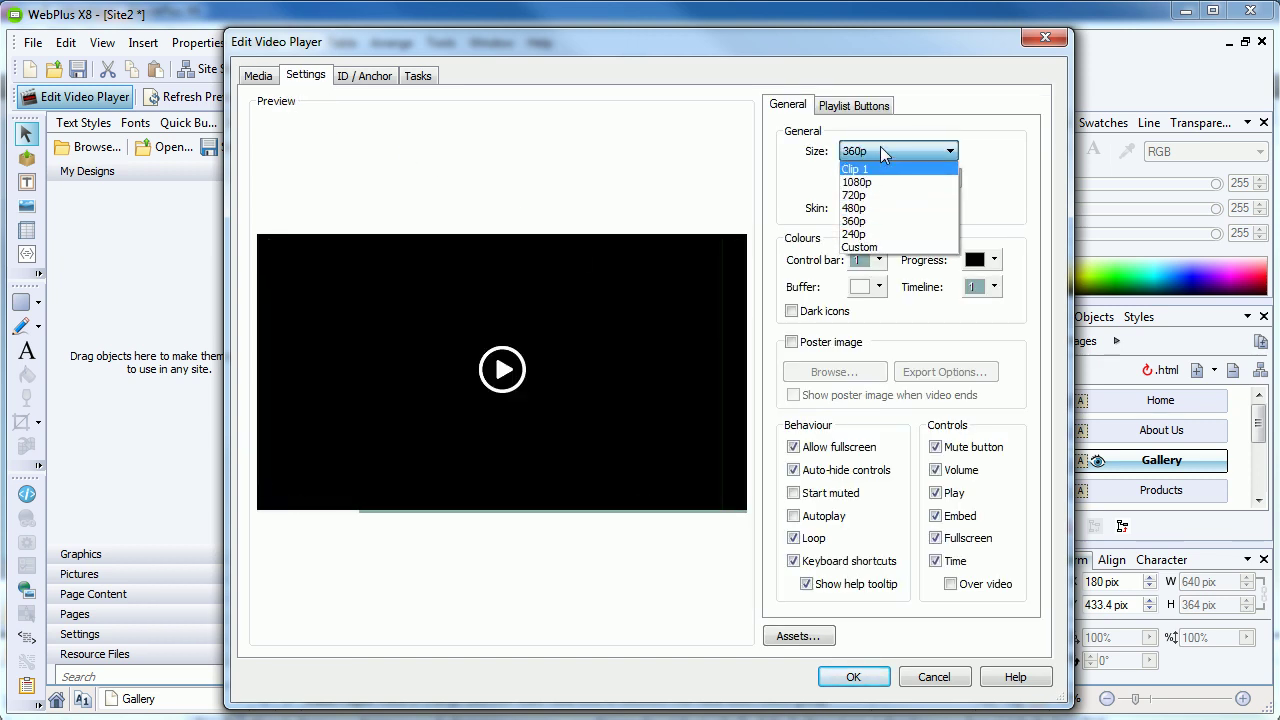
pyautogui.click(881, 150)
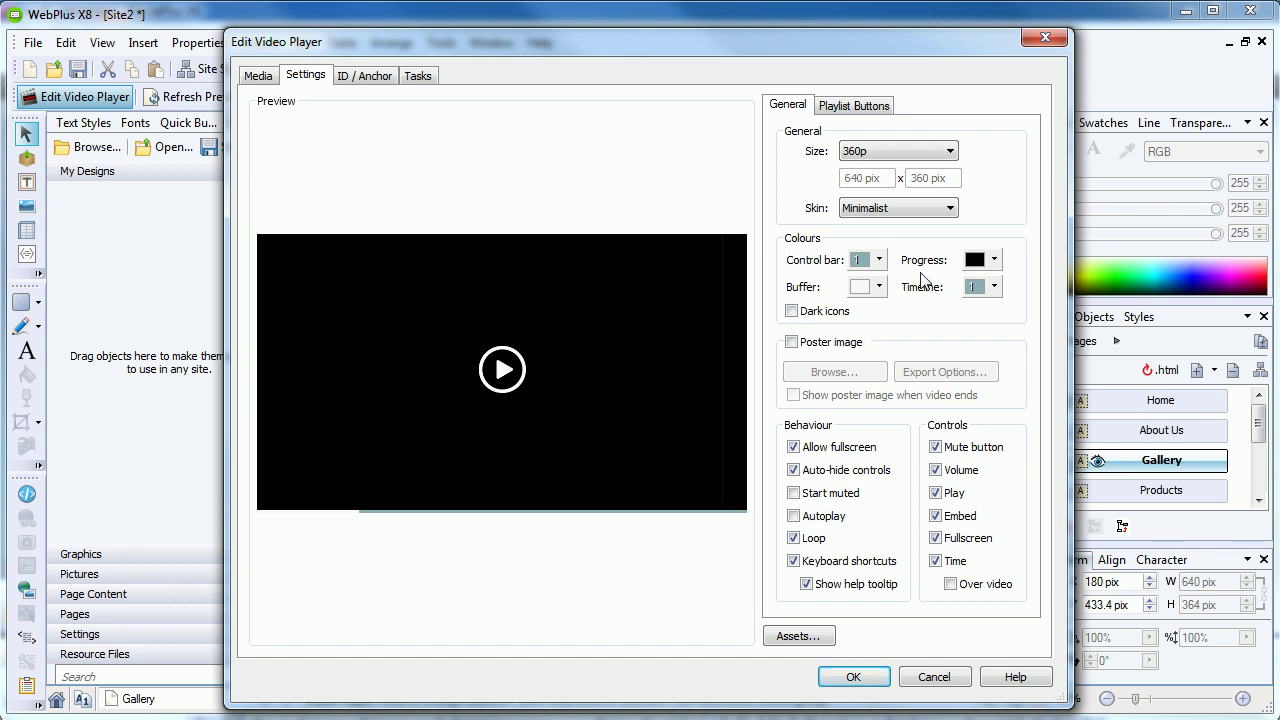
pyautogui.moveTo(644, 422)
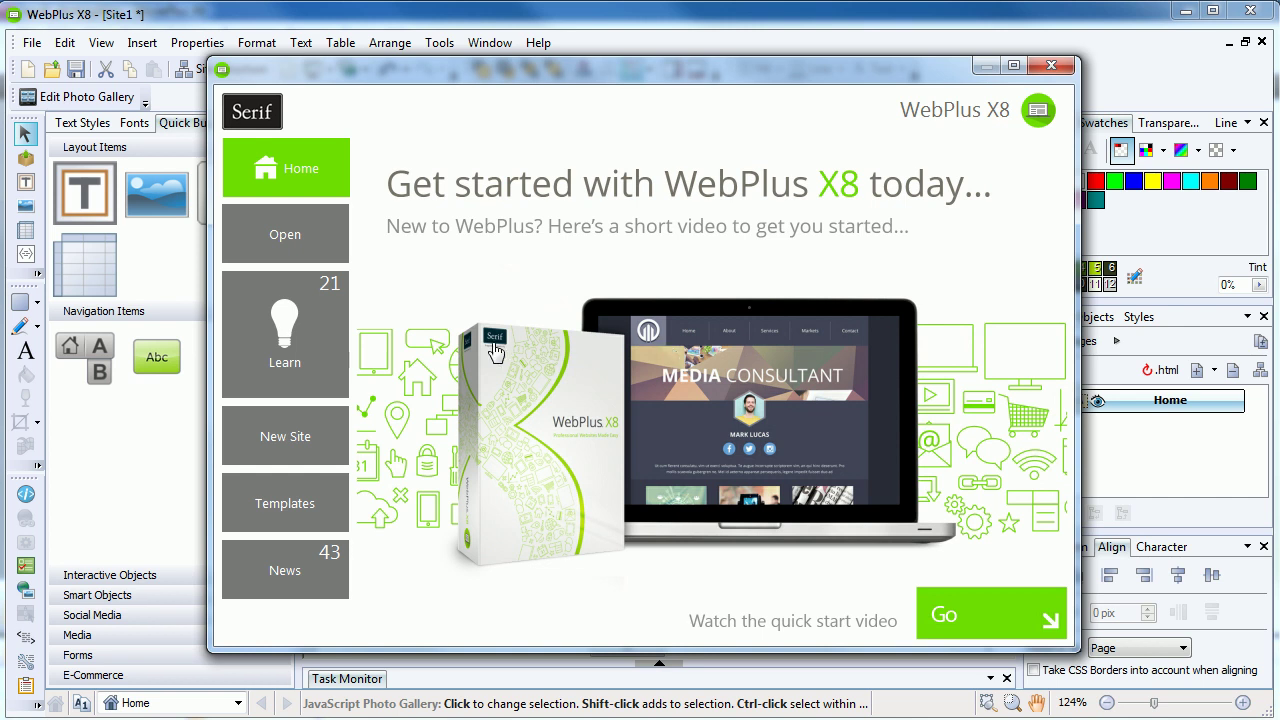
# Step: Show the Startup Assistant's Learn page listing Getting Started articles like Discover WebPlus
pyautogui.click(312, 336)
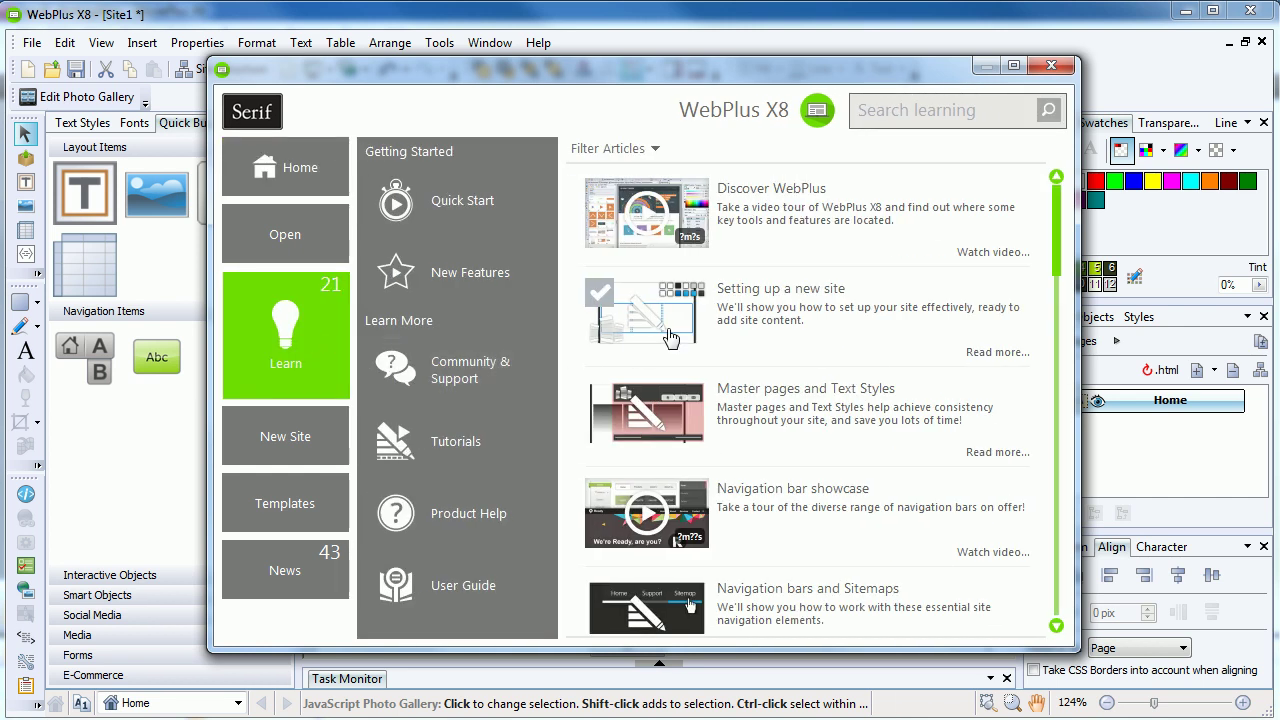